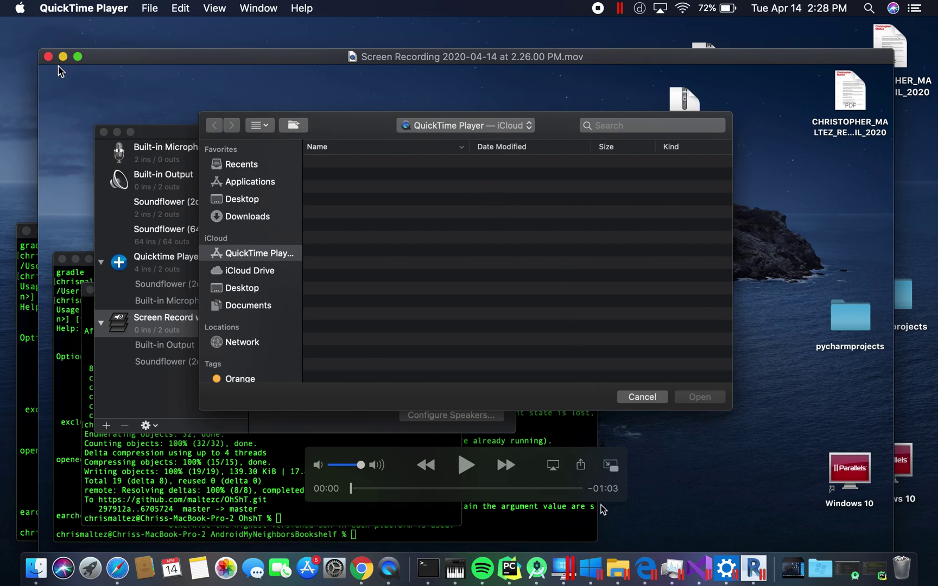
- Close the screen-recording video window and bring up Mission Control to show all windows
left_click(47, 56)
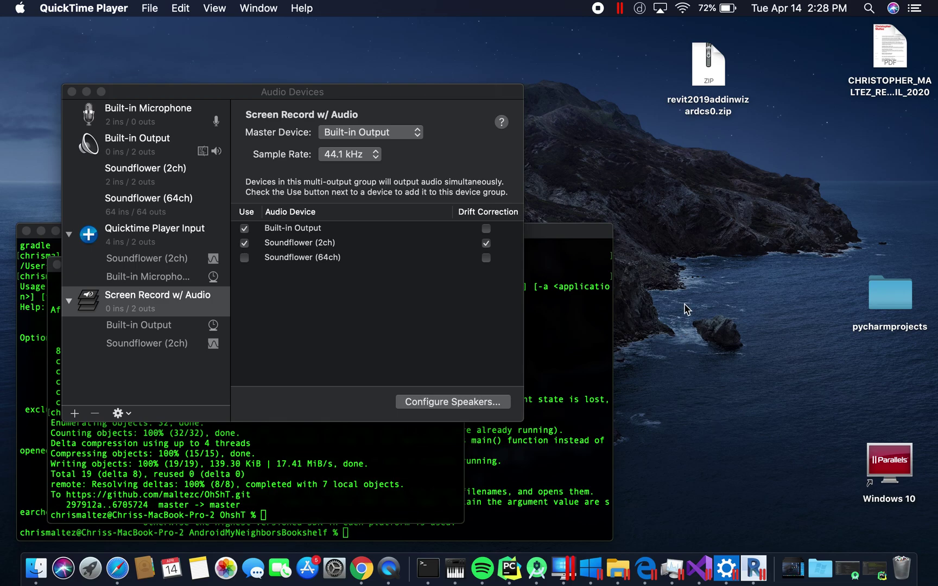
key("ctrl+Up")
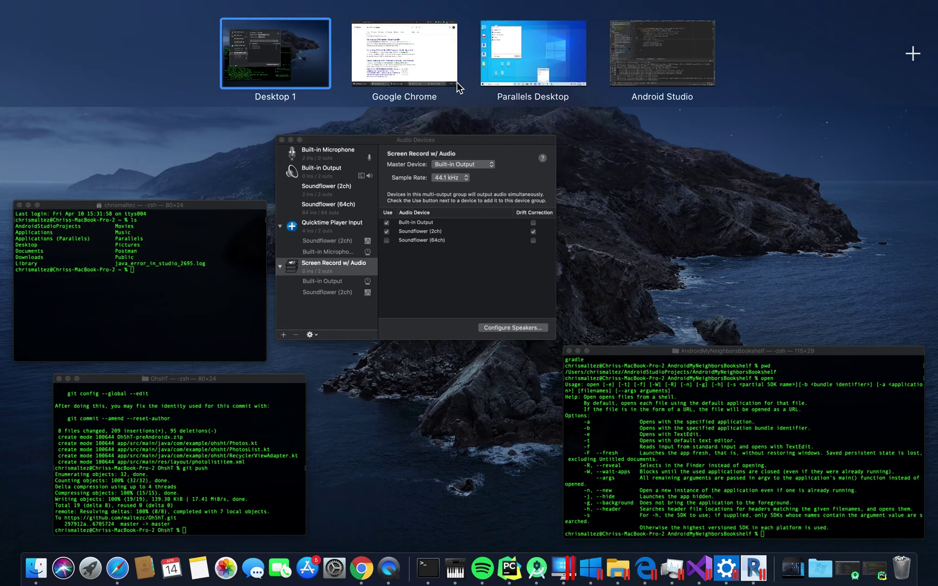
- Open the jeremytammik/RevitLookup GitHub result from the search and scroll to its Versions list
left_click(406, 62)
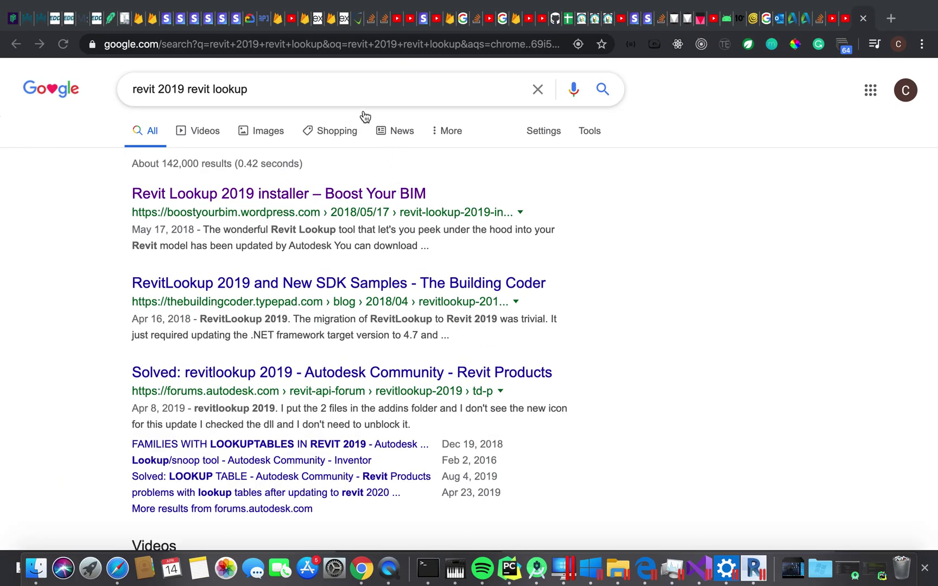
scroll(343, 247, "down", 5)
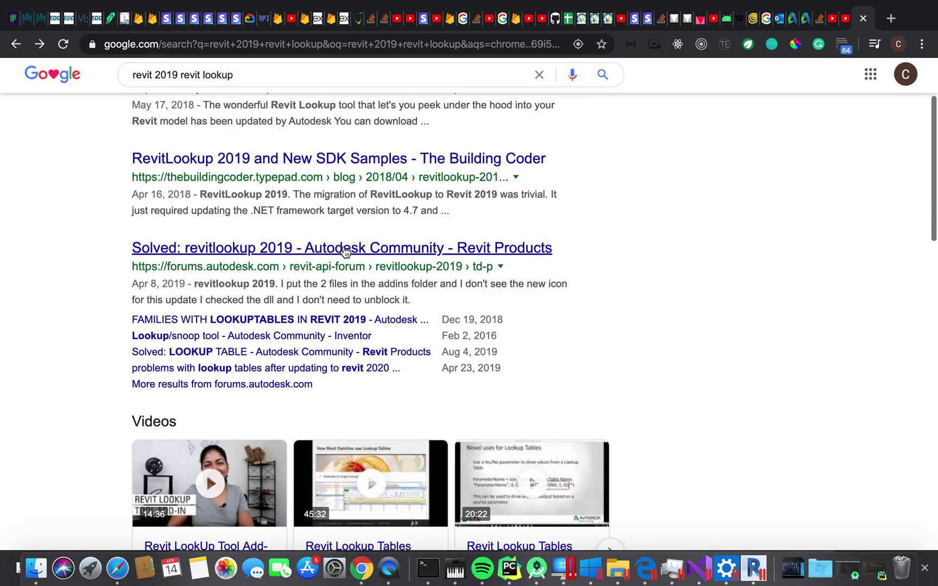
scroll(343, 248, "down", 5)
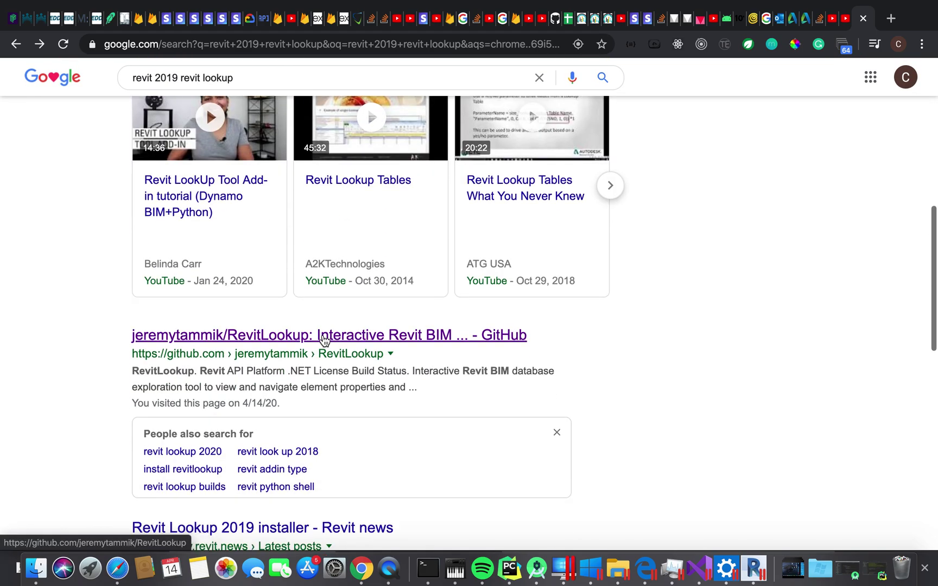
left_click(330, 335)
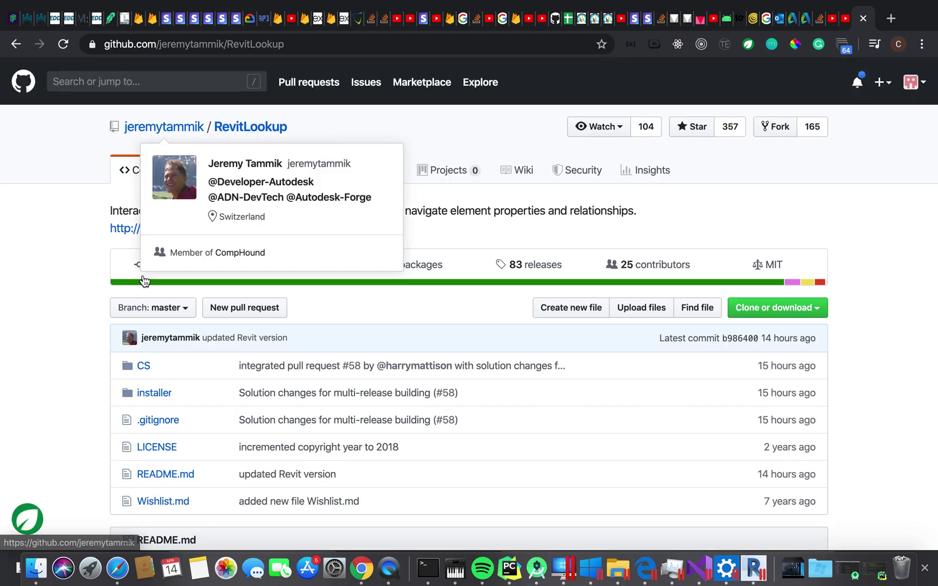
scroll(91, 363, "down", 10)
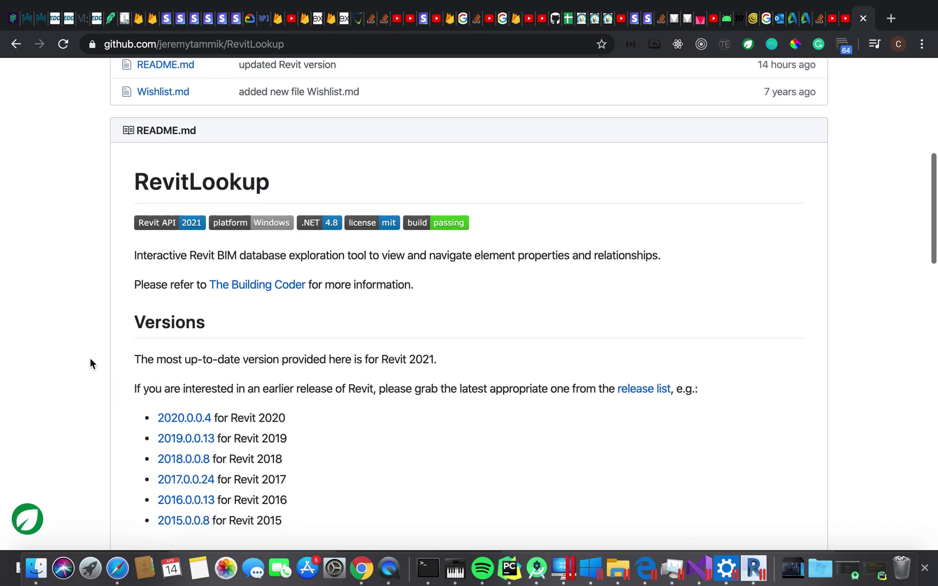
scroll(89, 357, "down", 2)
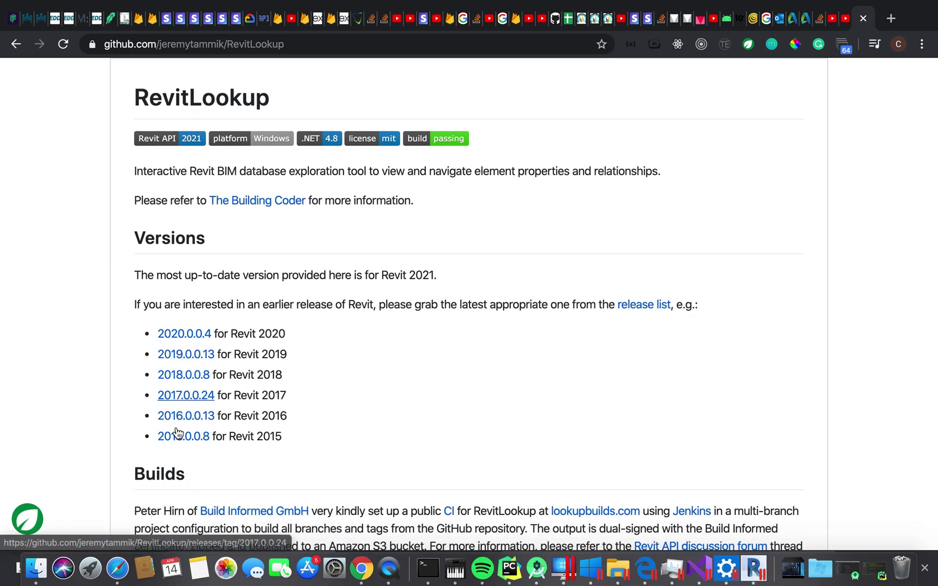
- Download the Source code (zip) of the 2019.0.0.13 release and open the download's options
left_click(185, 355)
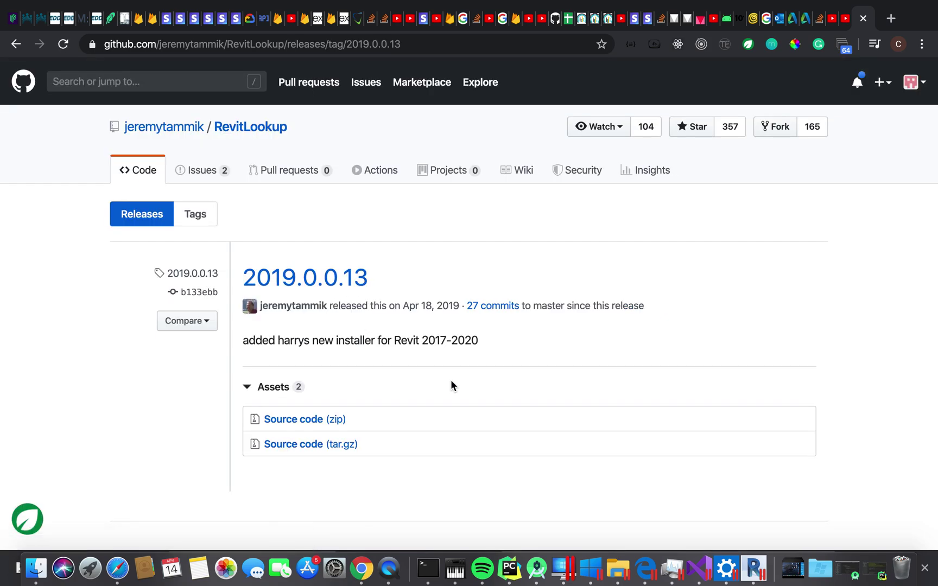
left_click(749, 569)
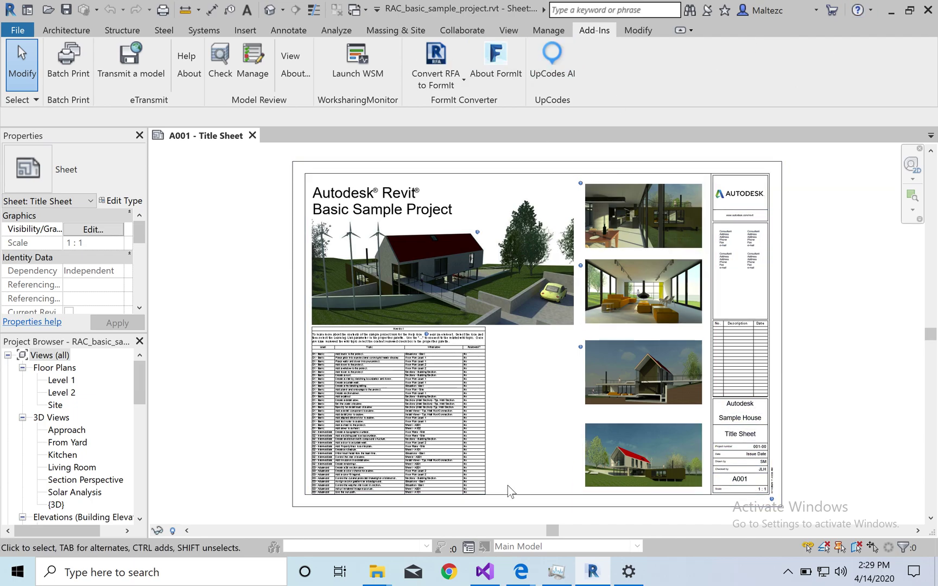
key("ctrl+Left")
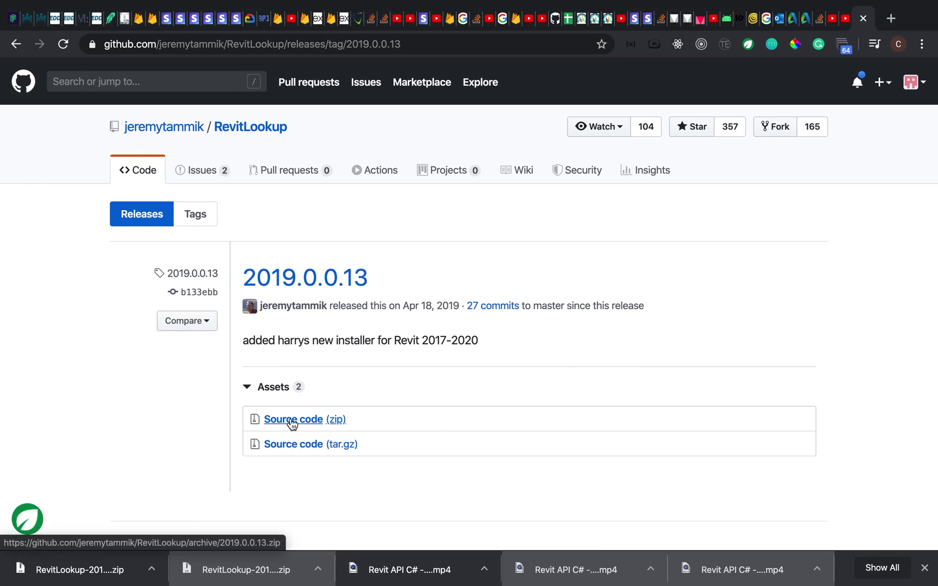
left_click(333, 429)
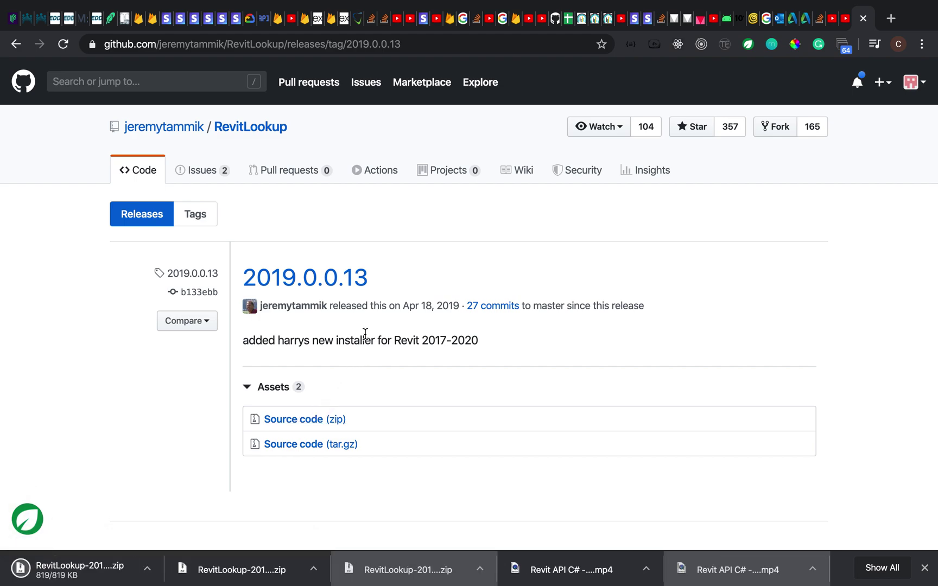
left_click(151, 568)
- Reveal the RevitLookup zip in Finder, extract it, and expand the RevitLookup-2019.0.0.13 folder
left_click(179, 550)
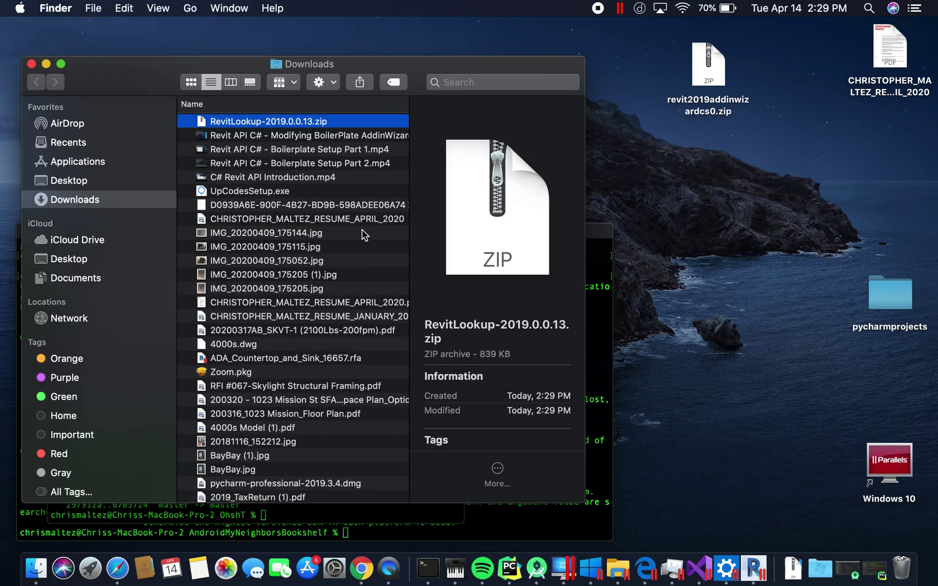
double_click(299, 127)
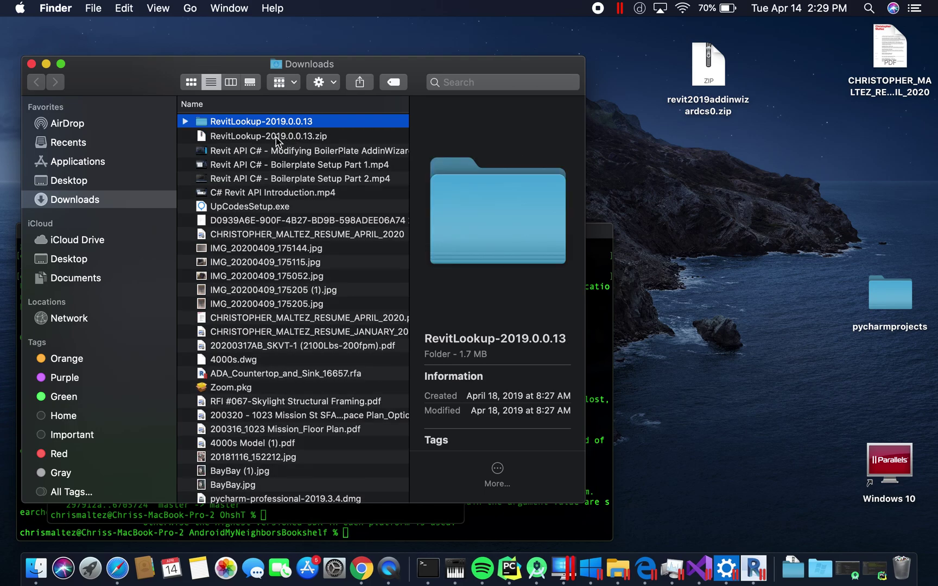
left_click(269, 139)
left_click(275, 125)
key("Right")
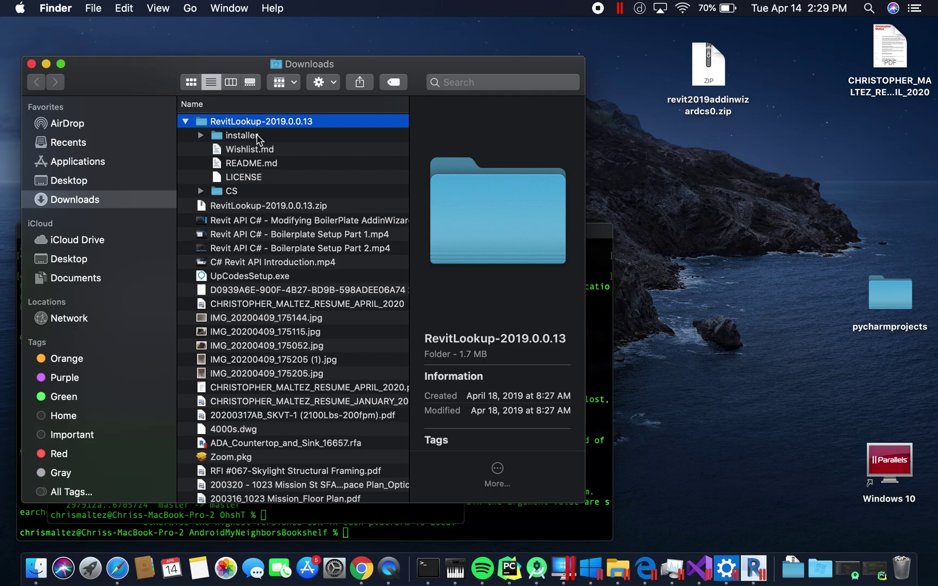
- In the installer folder, launch RevitLookup2017-2020.msi
left_click(257, 139)
key("Right")
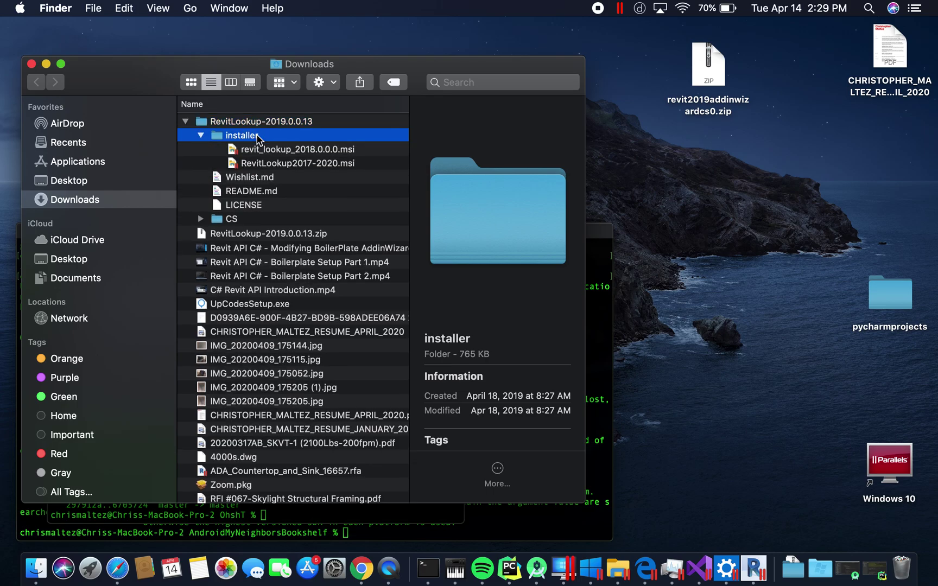
left_click(278, 164)
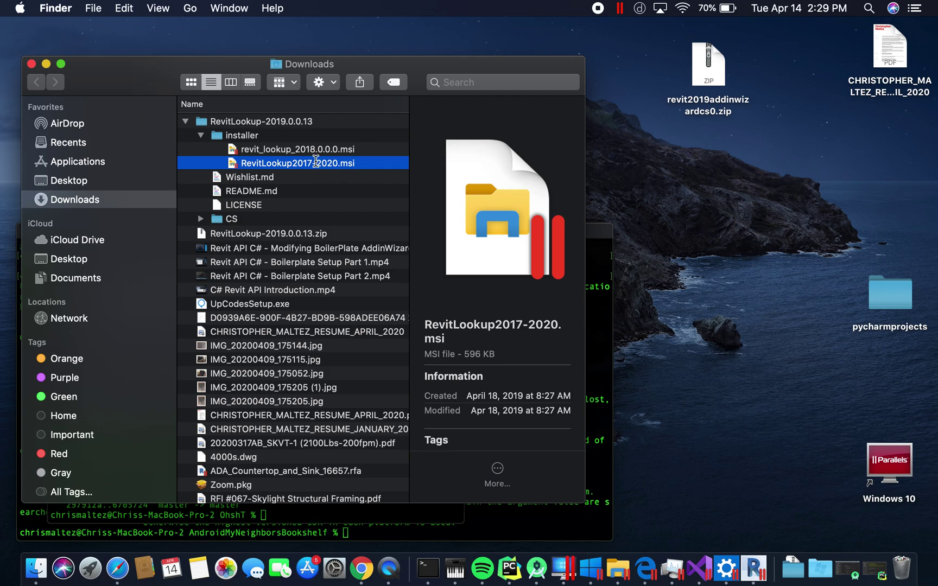
left_click(315, 162)
left_click(338, 190)
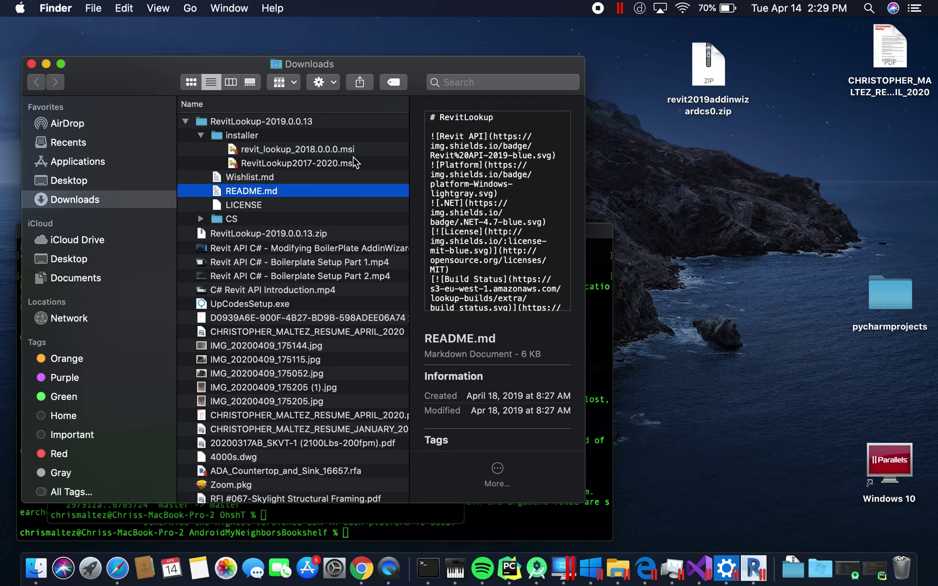
double_click(327, 163)
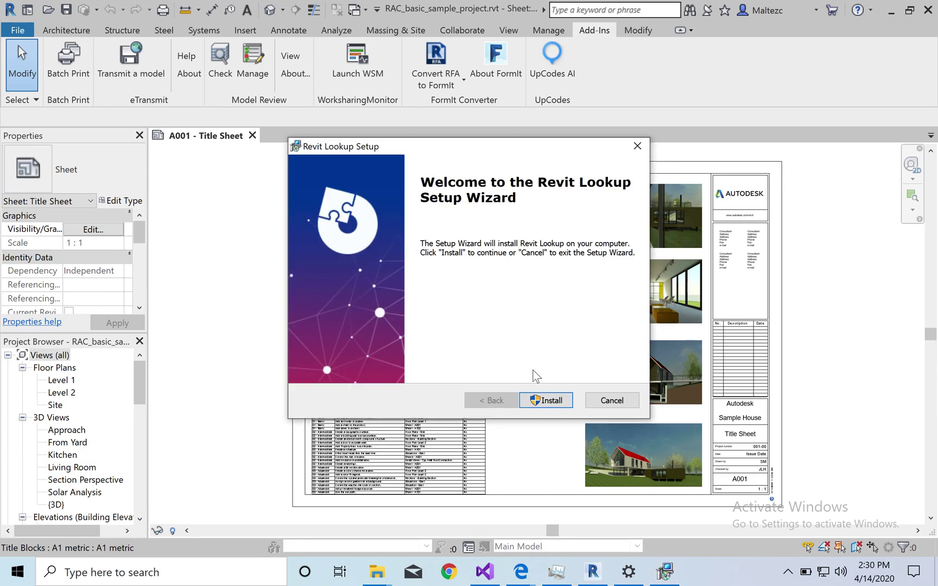
- Install Revit Lookup, approving the UAC prompt, then finish the setup wizard
left_click(547, 402)
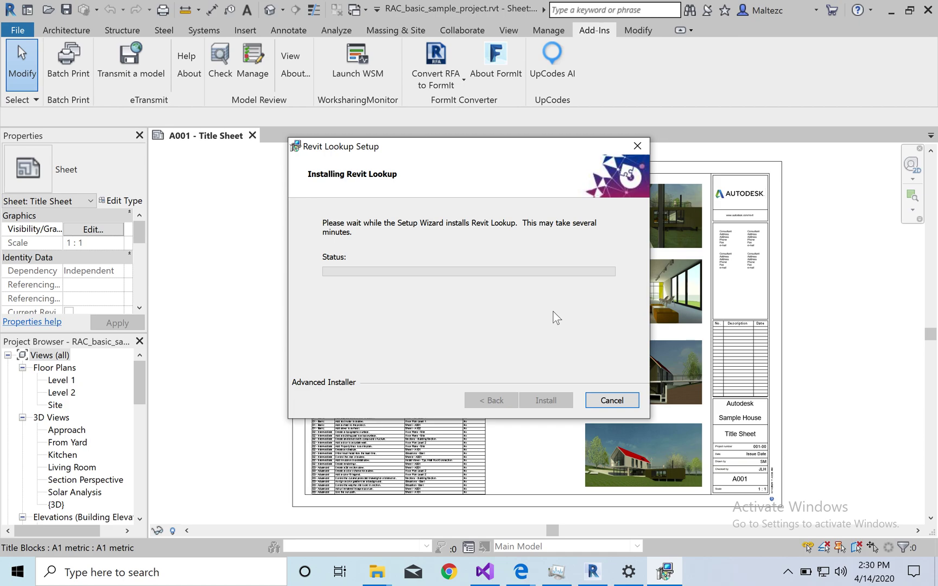
left_click(394, 369)
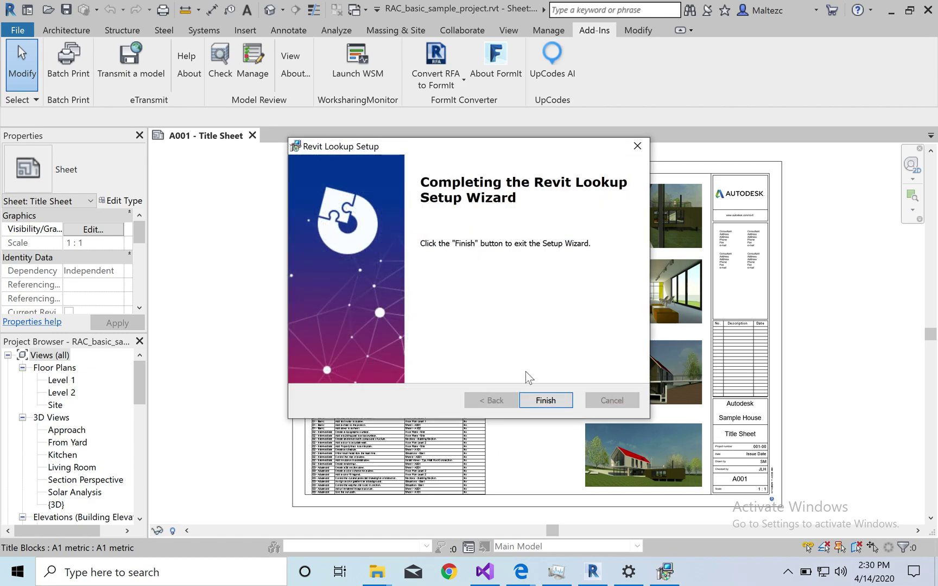
left_click(546, 400)
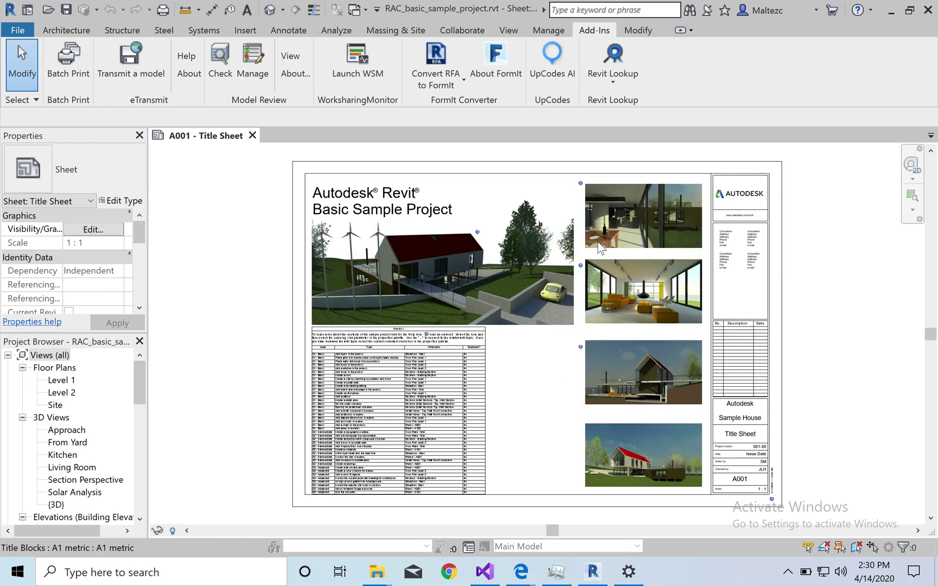
left_click(623, 61)
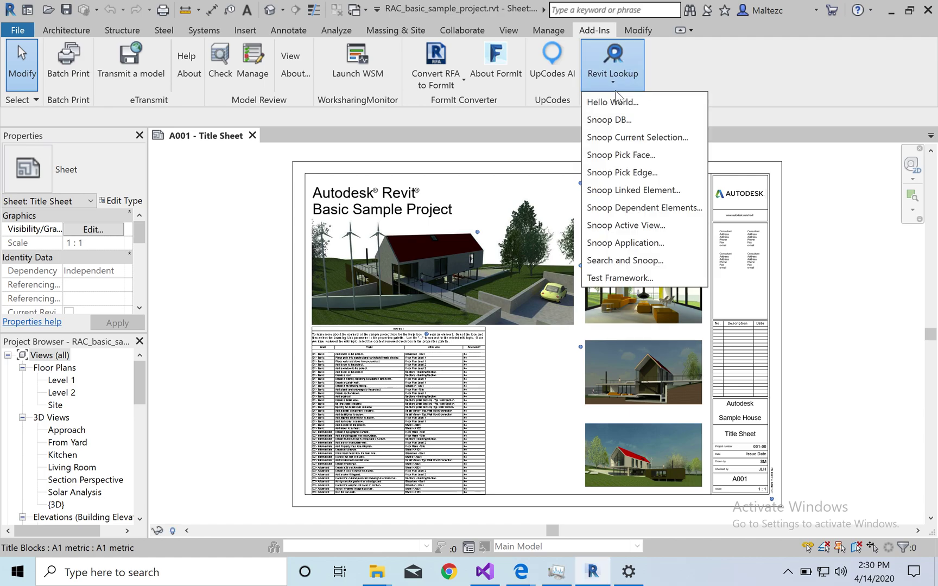
left_click(614, 102)
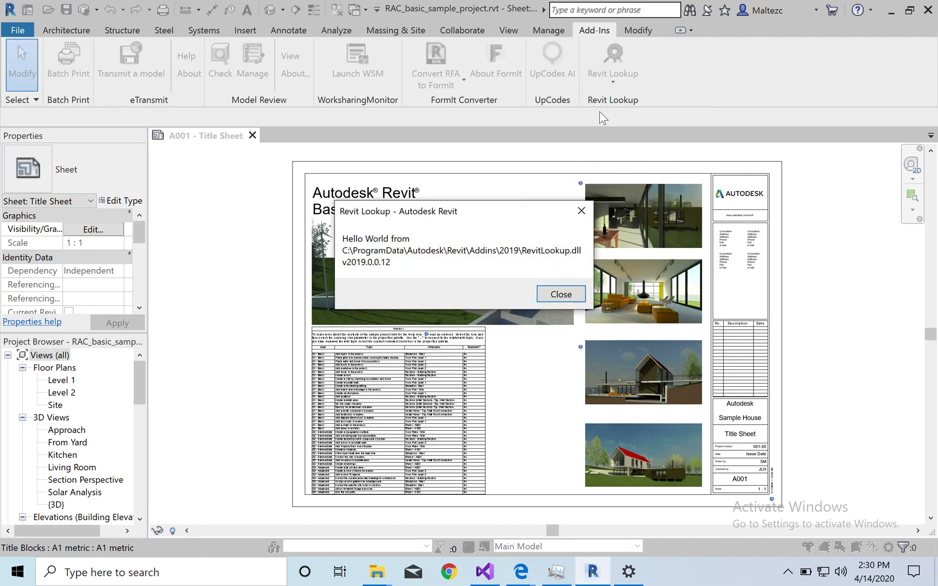
left_click(561, 293)
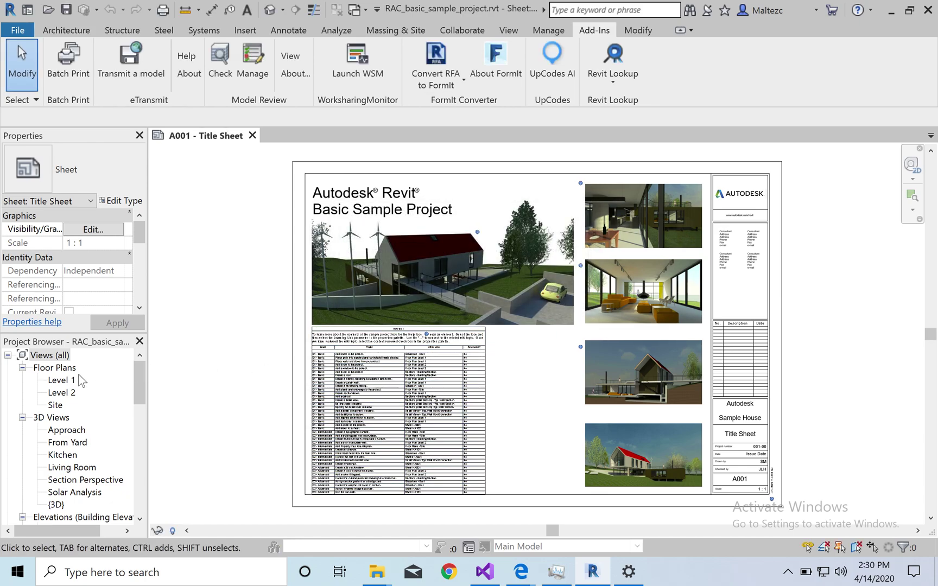
- Select the top CL_W1 wall in the Level 1 plan, check its type properties, and open Revit Lookup
double_click(62, 380)
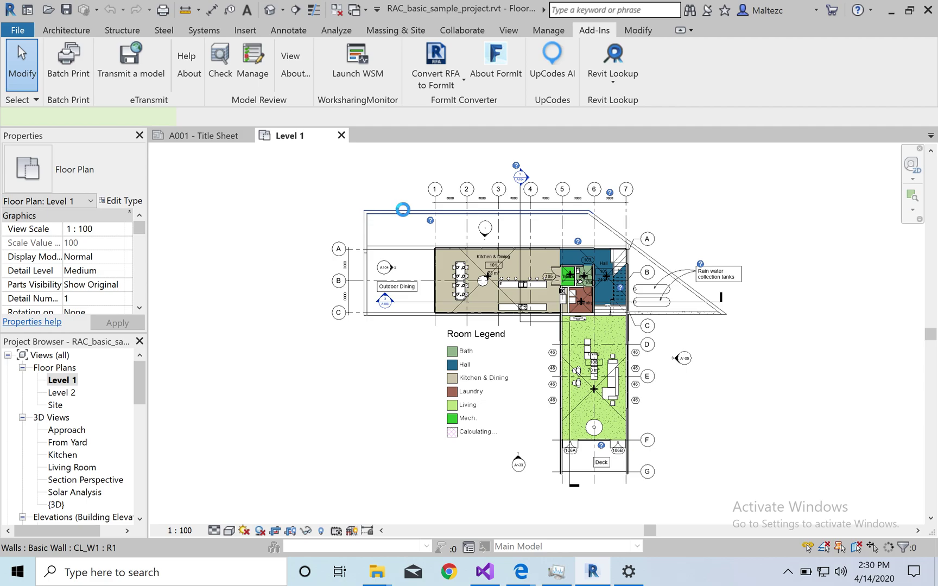
left_click(404, 212)
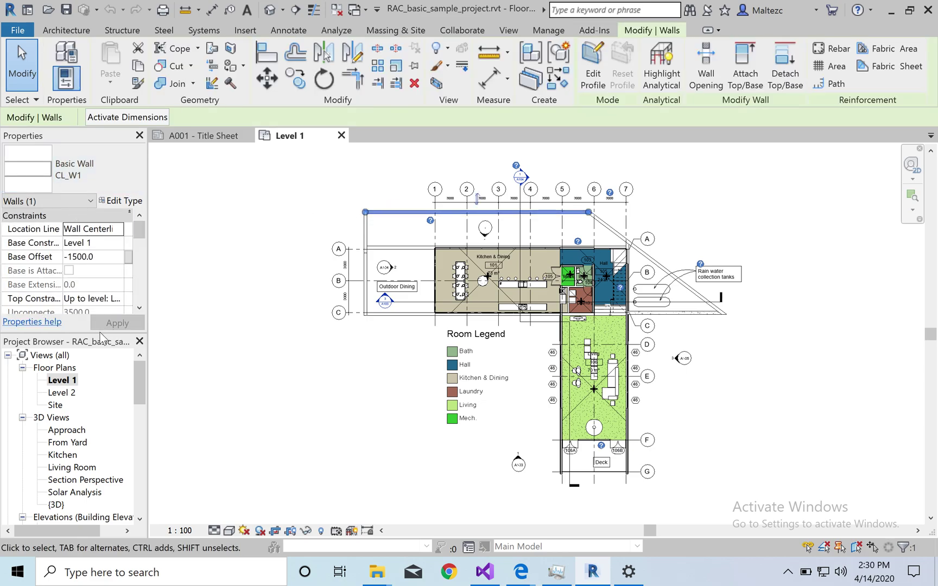
left_click(121, 200)
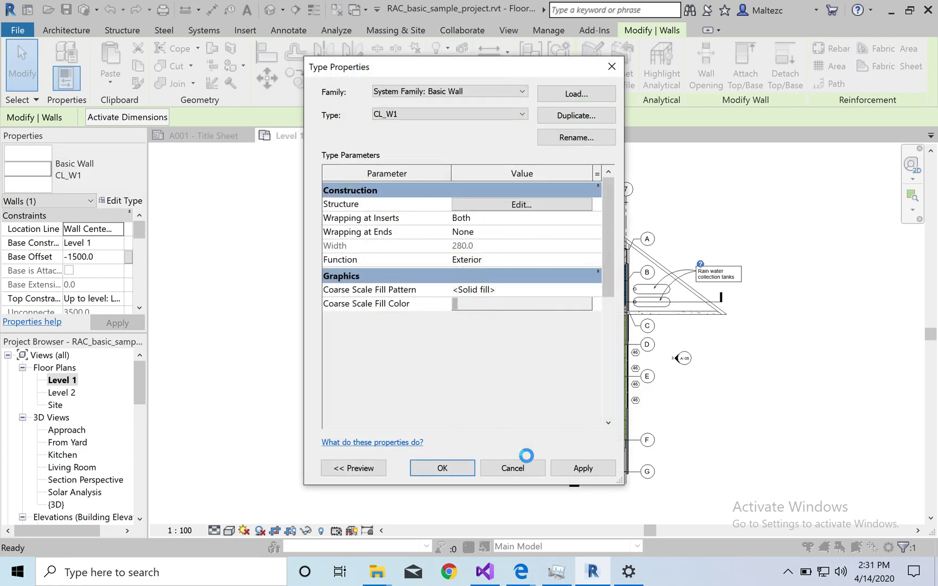
left_click(521, 469)
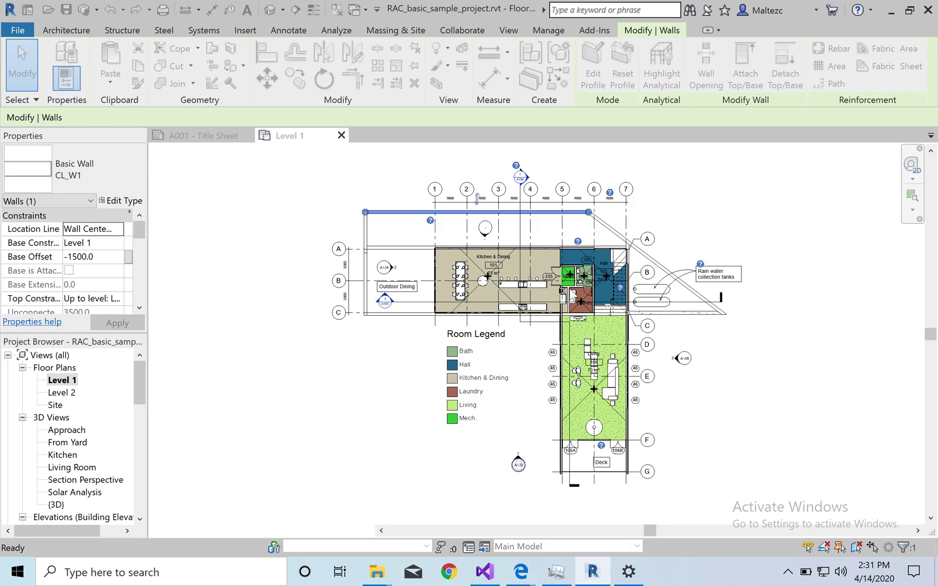
left_click(593, 30)
left_click(613, 71)
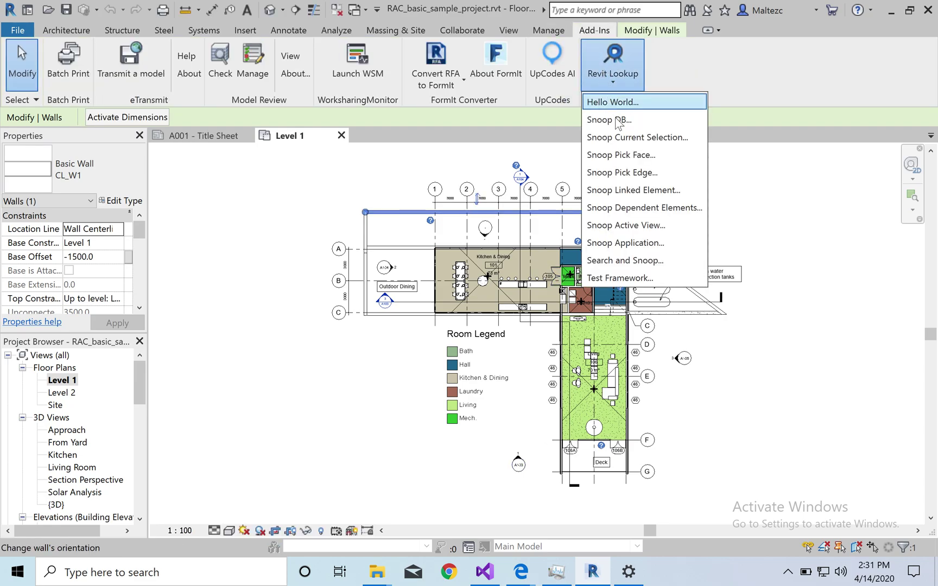
- Snoop the selected wall (Id 493697), widen the Field column, and drill into its WallType CL_W1
left_click(630, 138)
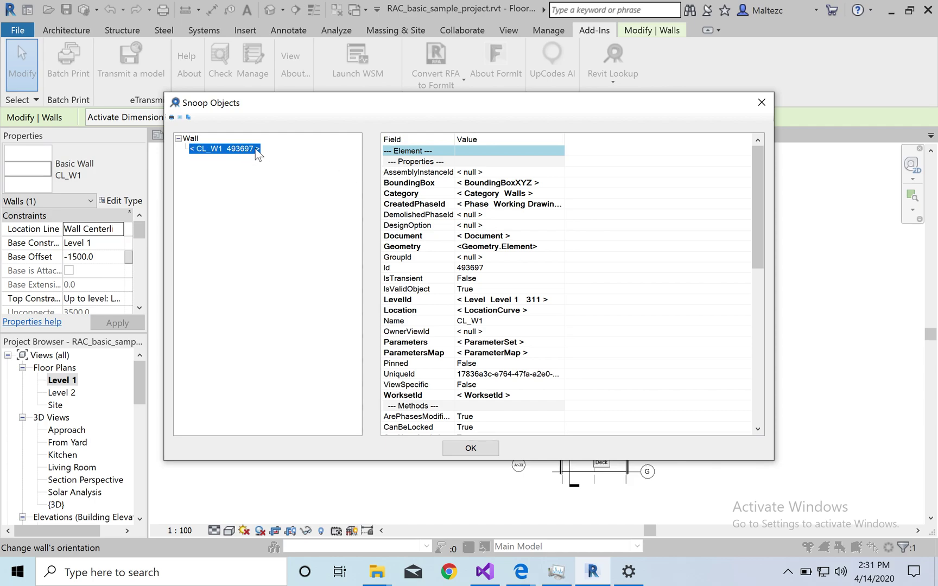
left_click(482, 267)
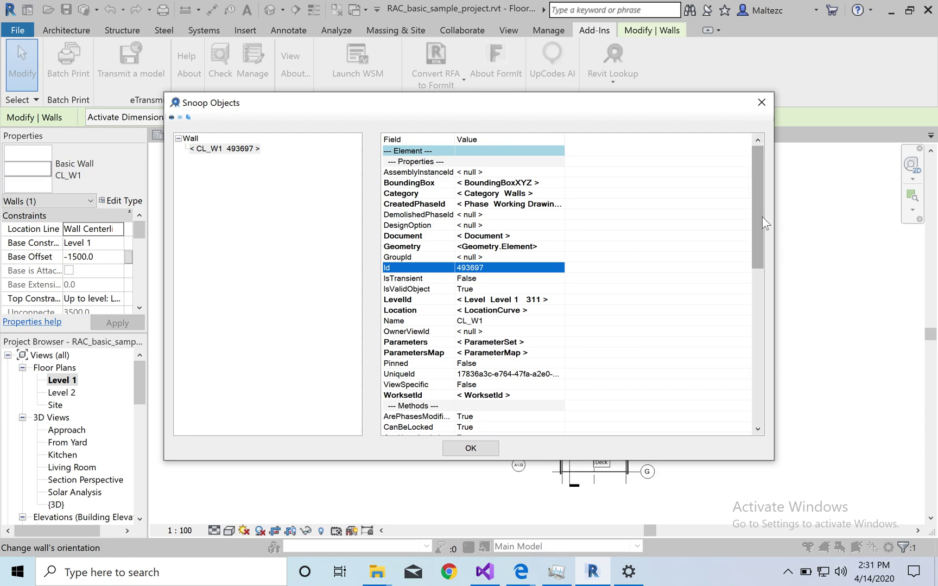
left_click_drag(758, 211, 754, 317)
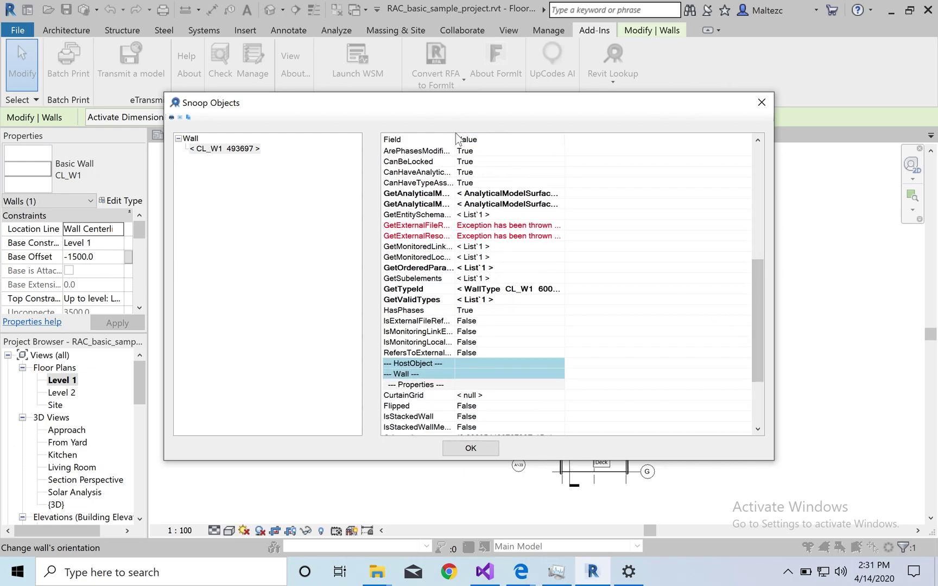
left_click_drag(455, 135, 531, 137)
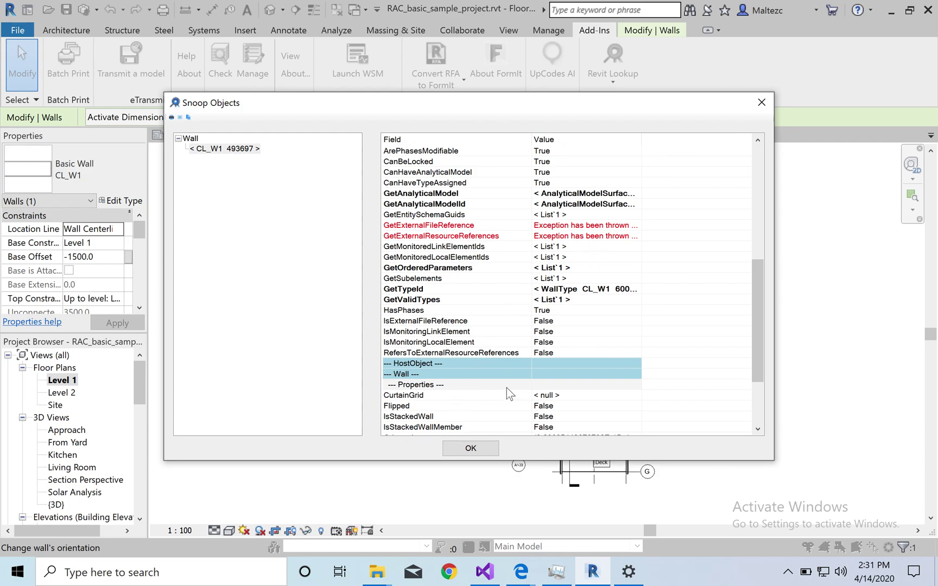
left_click_drag(754, 275, 753, 308)
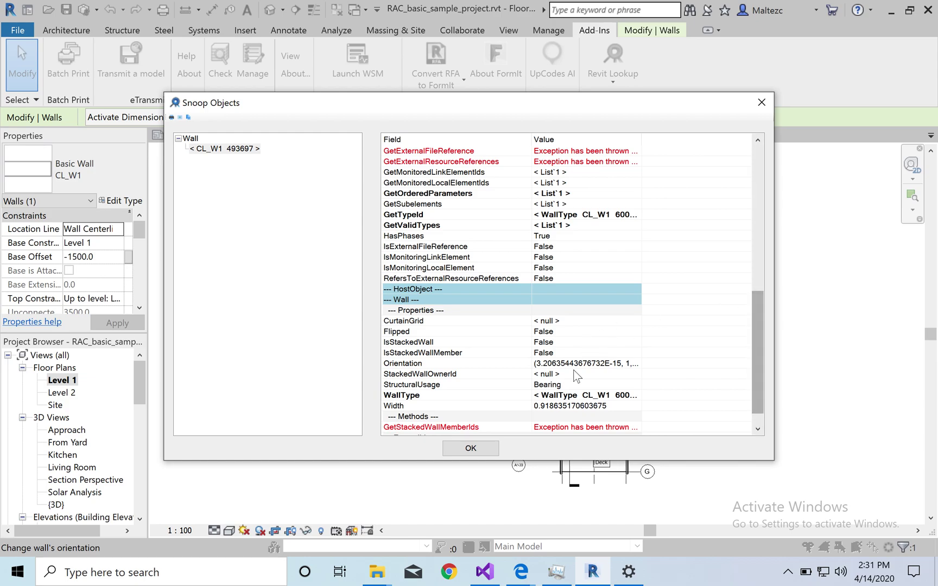
left_click(564, 395)
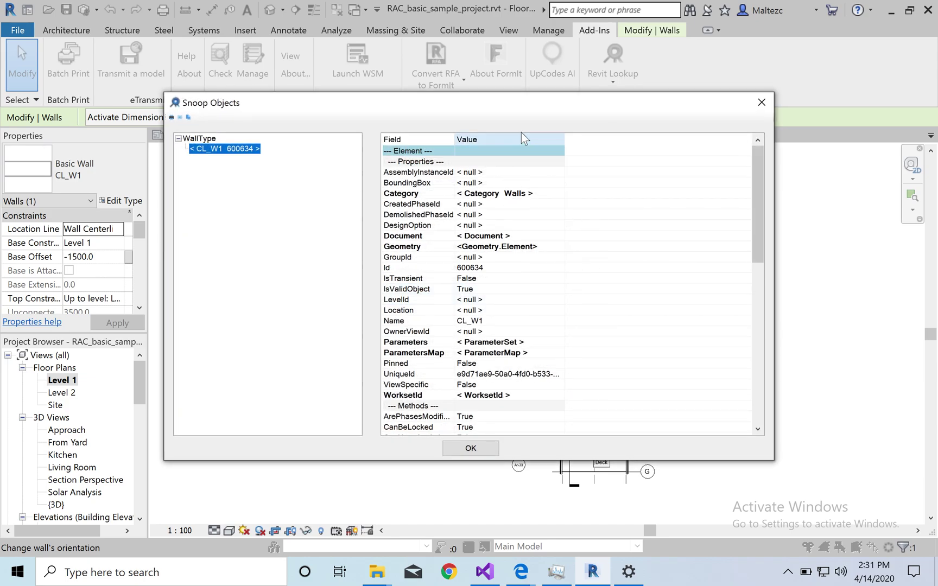
- Check the WallType's Id 600634 and close the WallType Snoop Objects window
left_click_drag(510, 102, 556, 134)
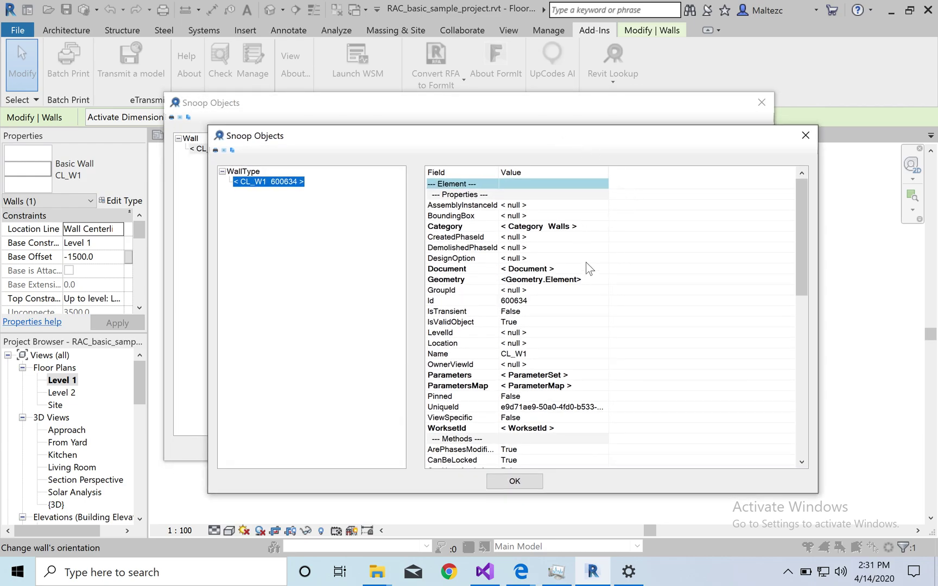
mouse_move(804, 206)
left_mouse_down()
mouse_move(805, 236)
mouse_move(804, 217)
left_mouse_up()
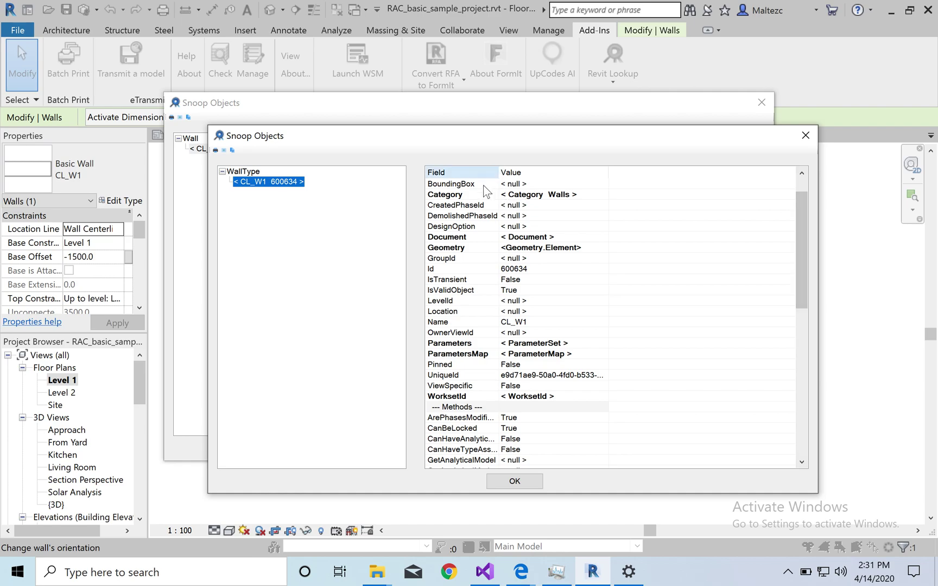
left_click(516, 270)
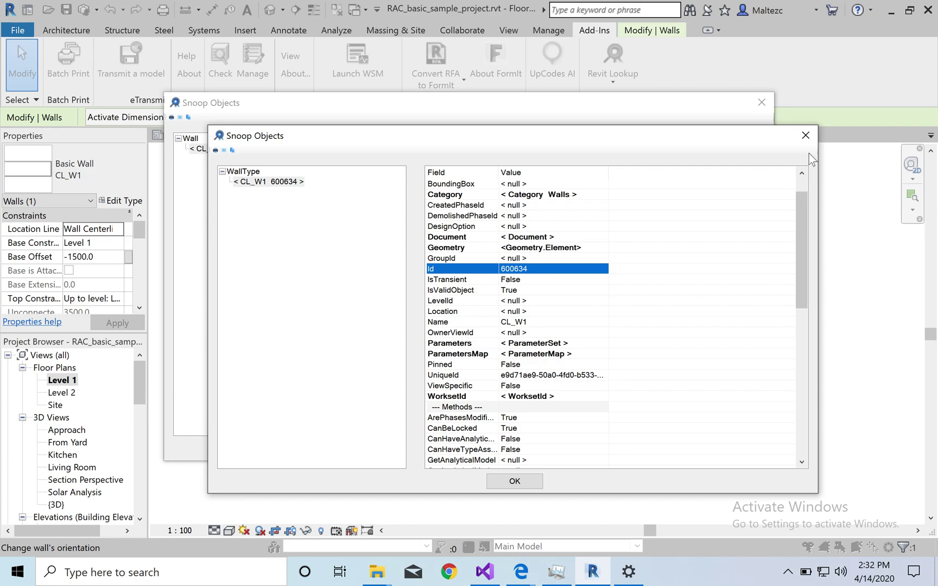
left_click(806, 135)
- Close the wall's Snoop window and run Snoop DB from the Revit Lookup commands
left_click(762, 104)
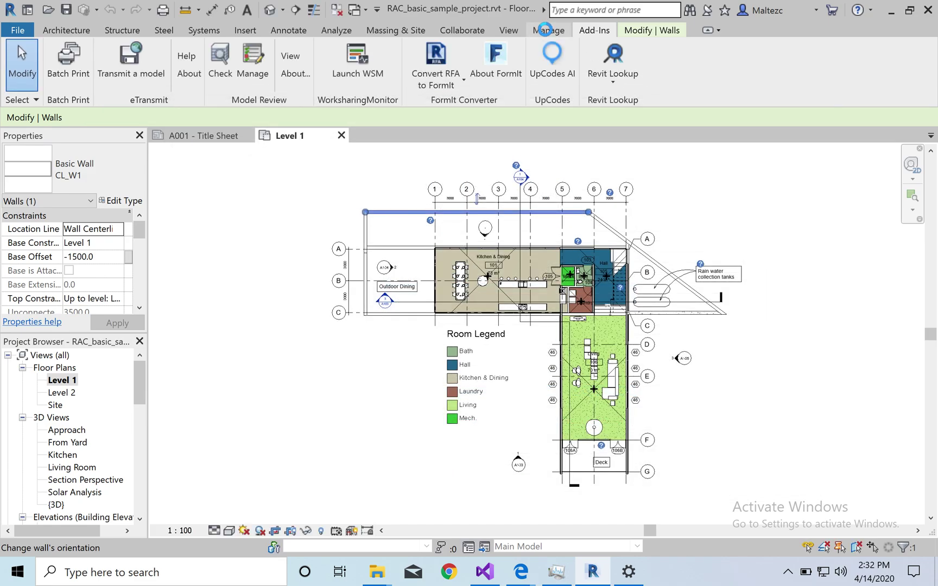
left_click(548, 31)
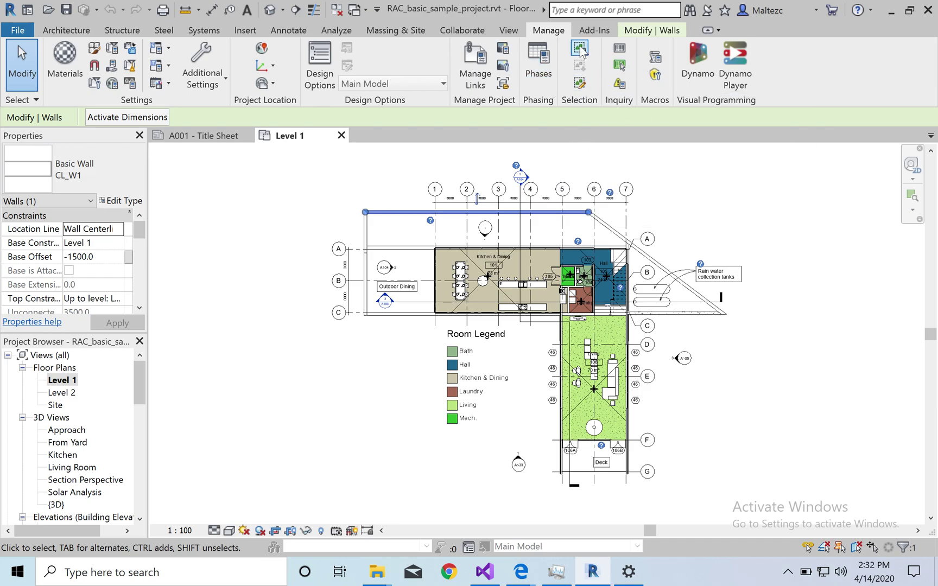
left_click(593, 31)
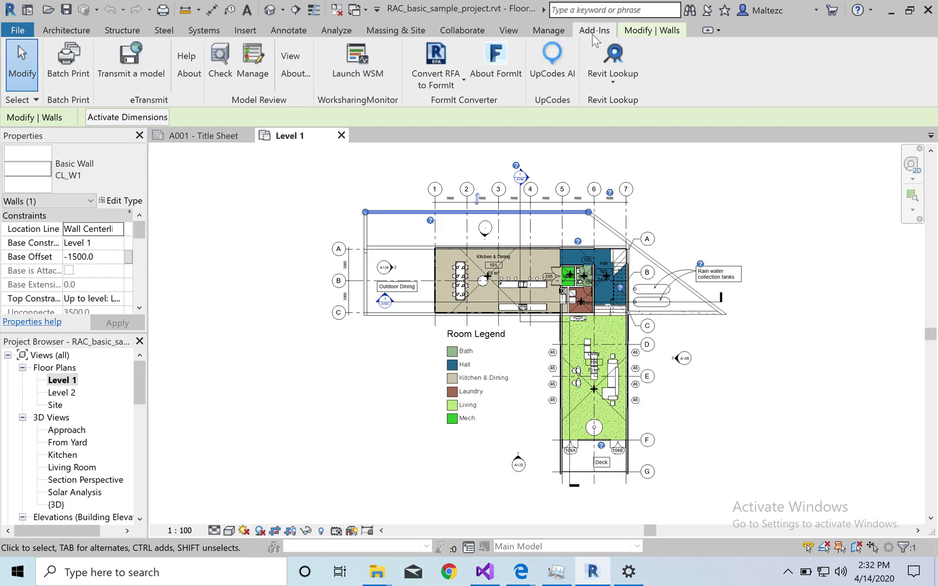
left_click(600, 67)
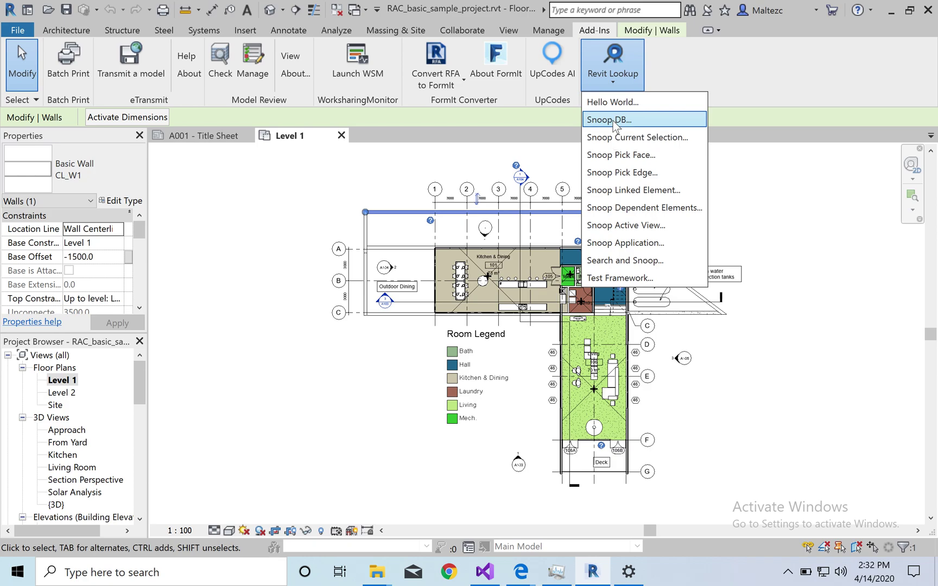
left_click(615, 120)
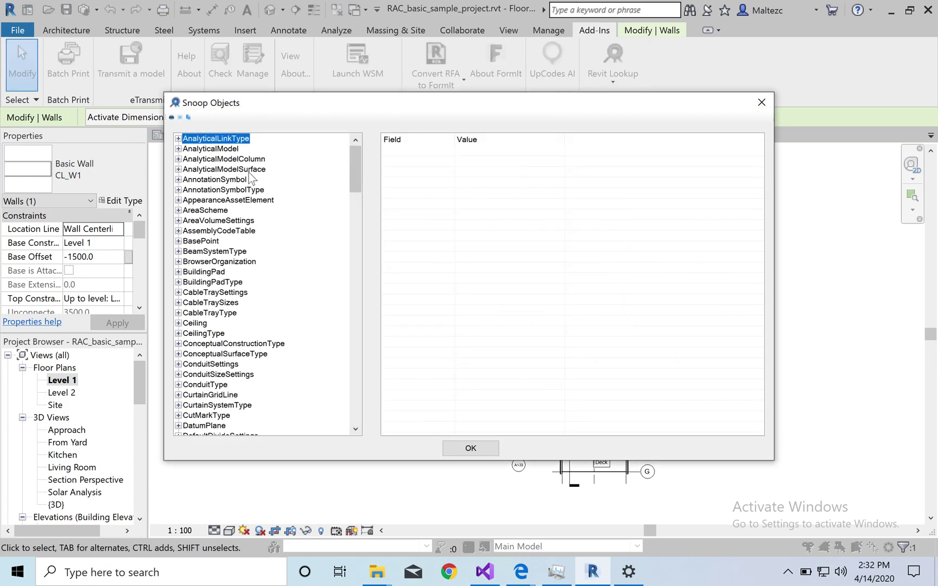
- Browse the BasePoint and Dimension classes in the Snoop DB tree, inspecting their first elements
left_click(209, 242)
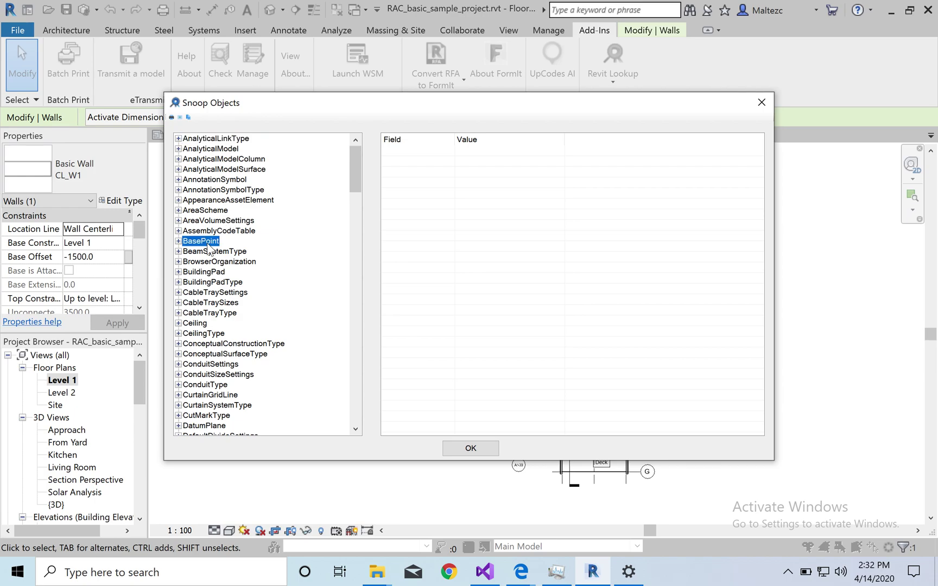
double_click(222, 241)
key("Down")
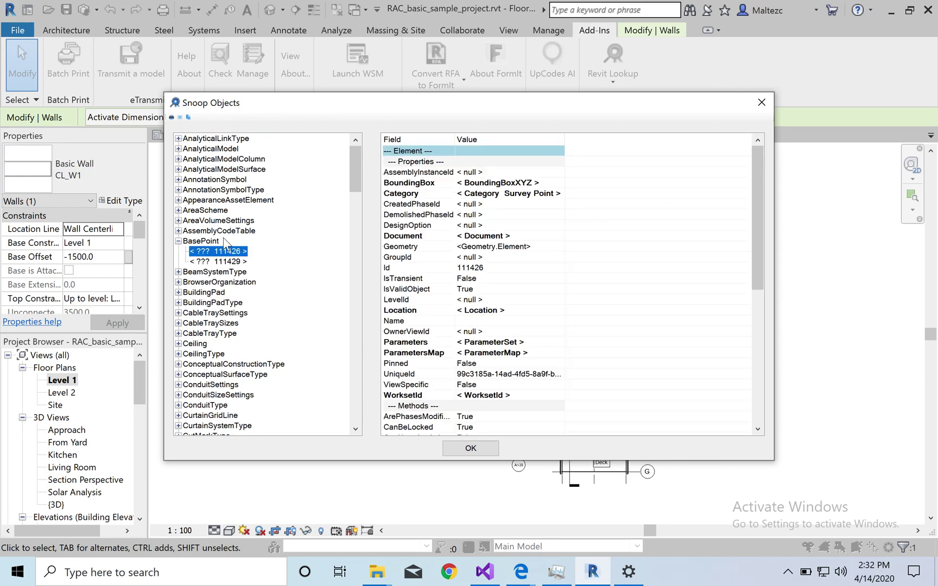
scroll(224, 267, "down", 1)
scroll(224, 267, "down", 2)
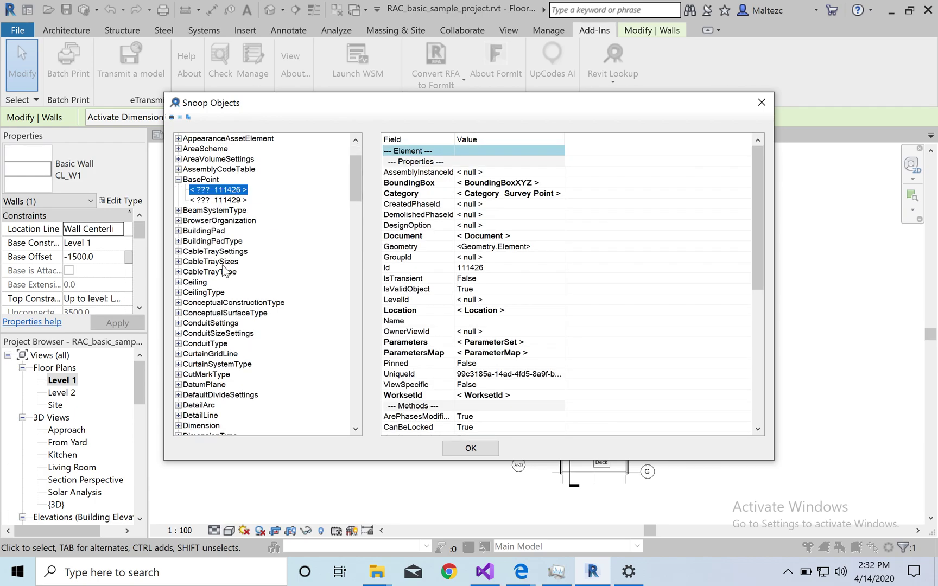
left_click(201, 395)
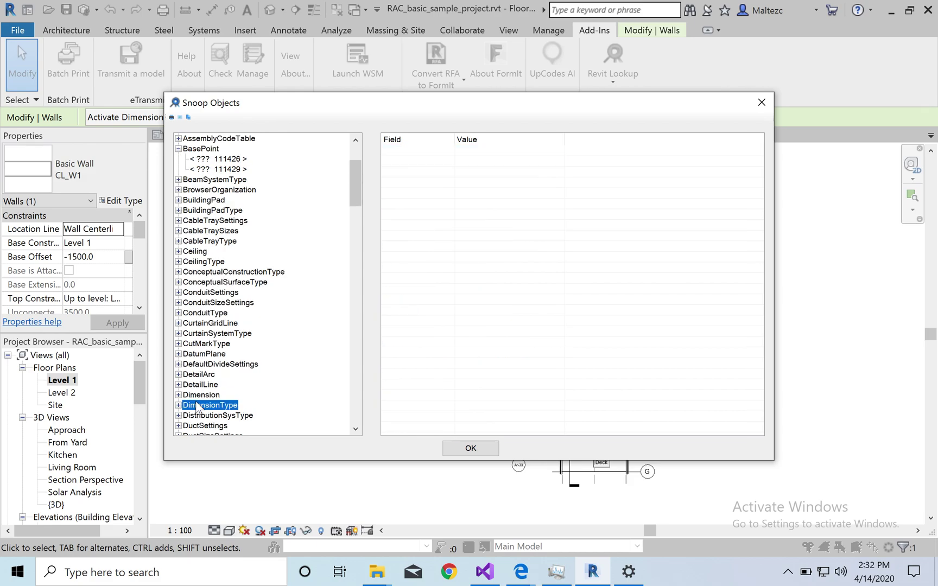
double_click(201, 395)
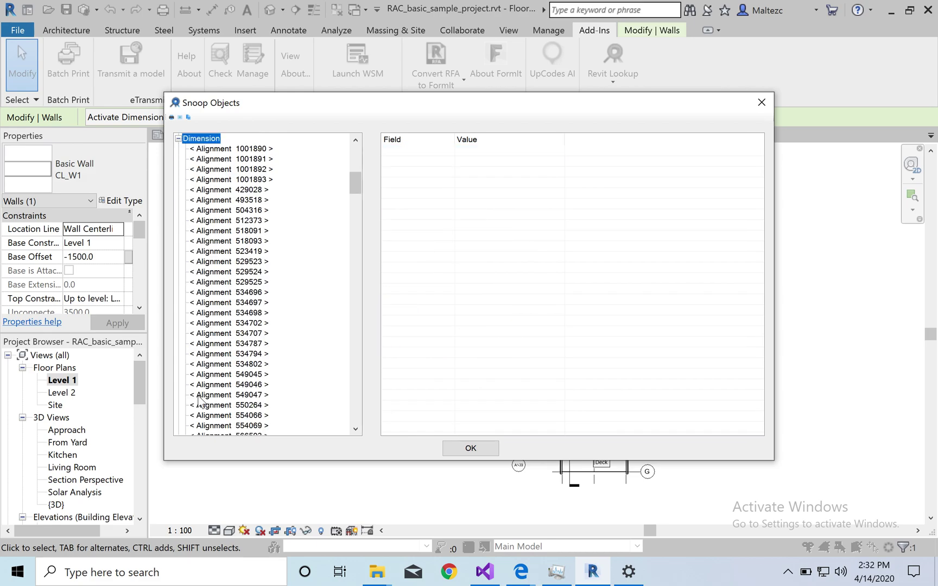
key("Down")
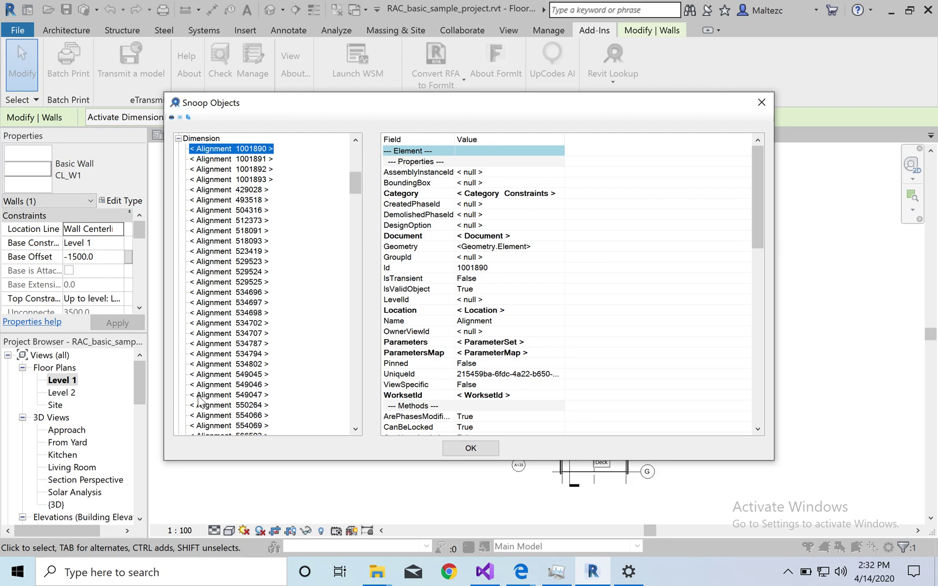
key("Left")
key("Left")
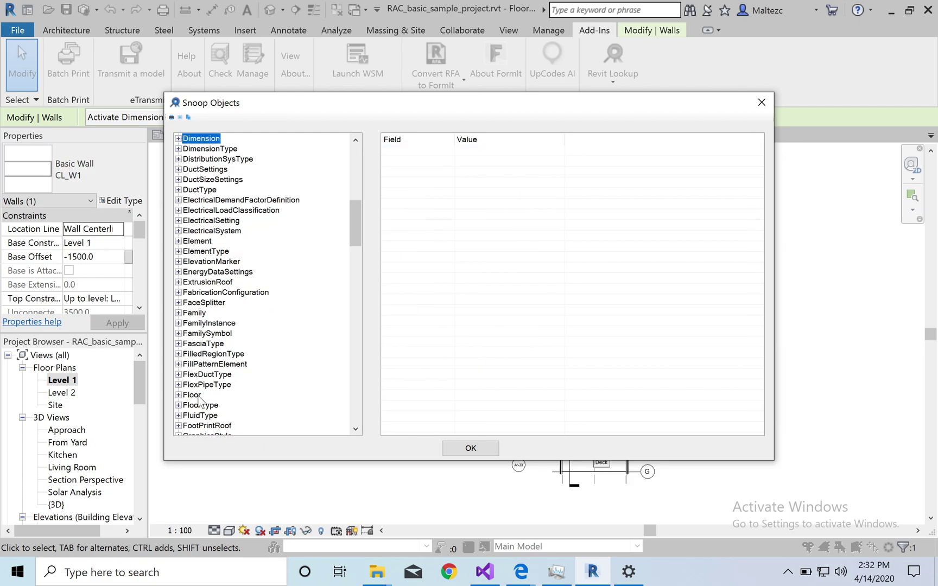
scroll(243, 235, "up", 6)
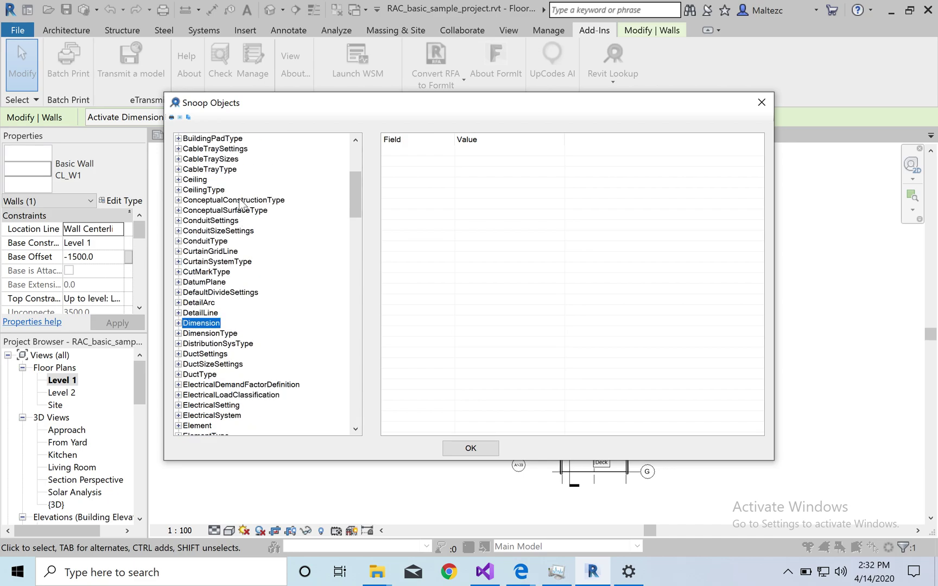
scroll(241, 208, "up", 1)
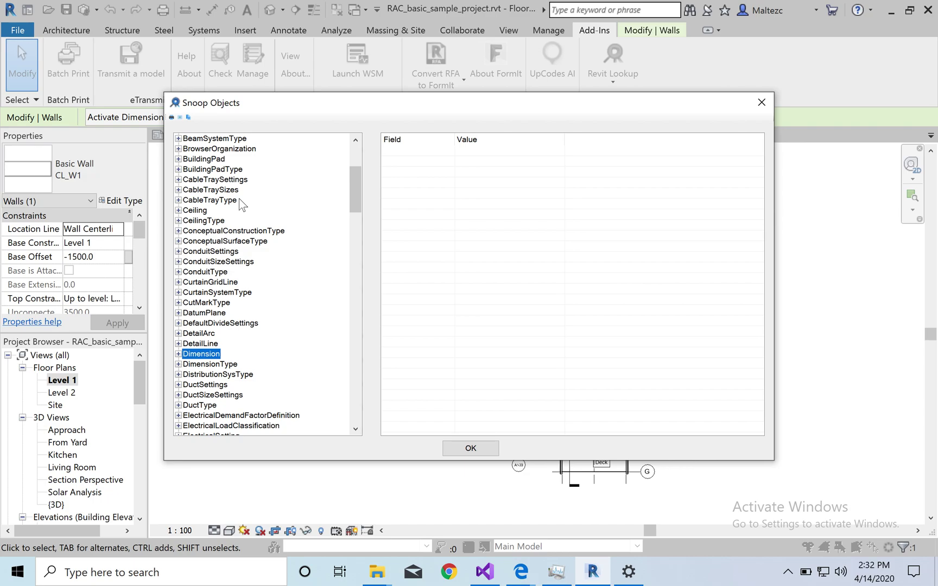
scroll(242, 206, "up", 1)
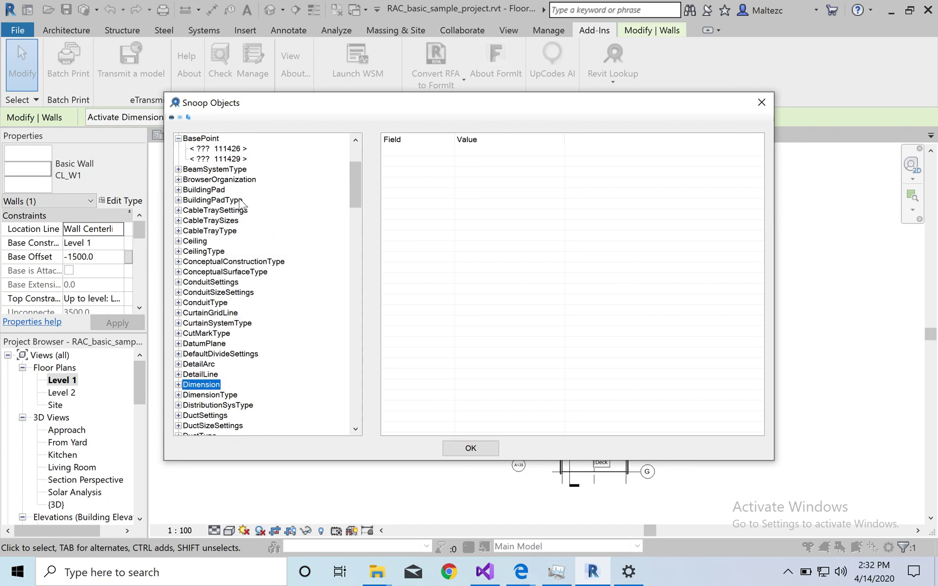
left_click(231, 158)
key("Left")
key("Left")
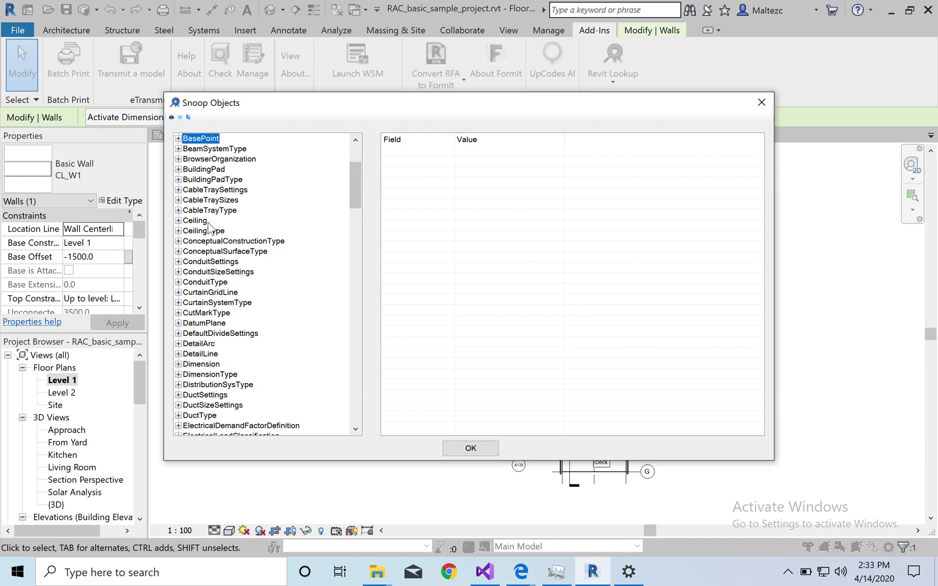
- Expand Ceiling, show the first ceiling's properties, and copy its Id 697612
left_click(198, 221)
key("Right")
key("Down")
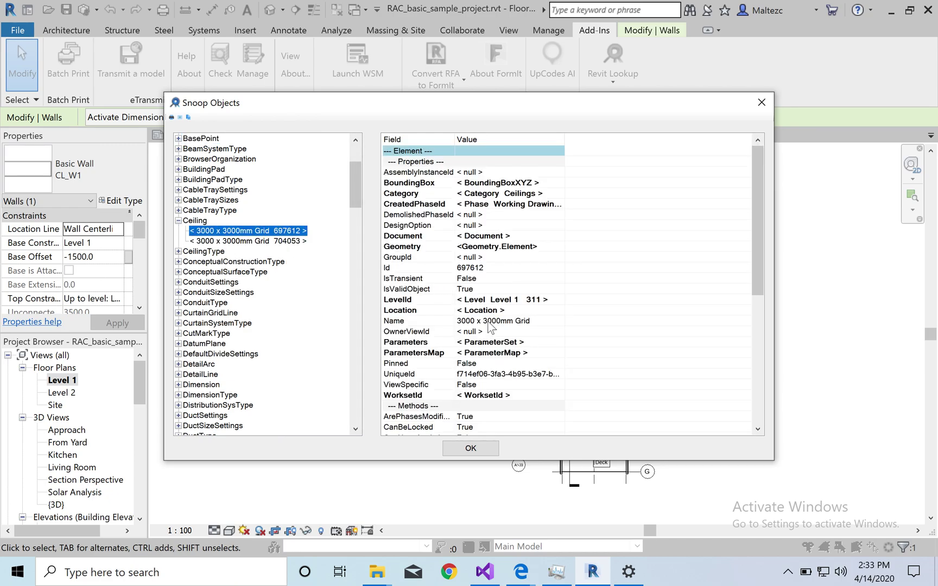
left_click(495, 269)
right_click(495, 269)
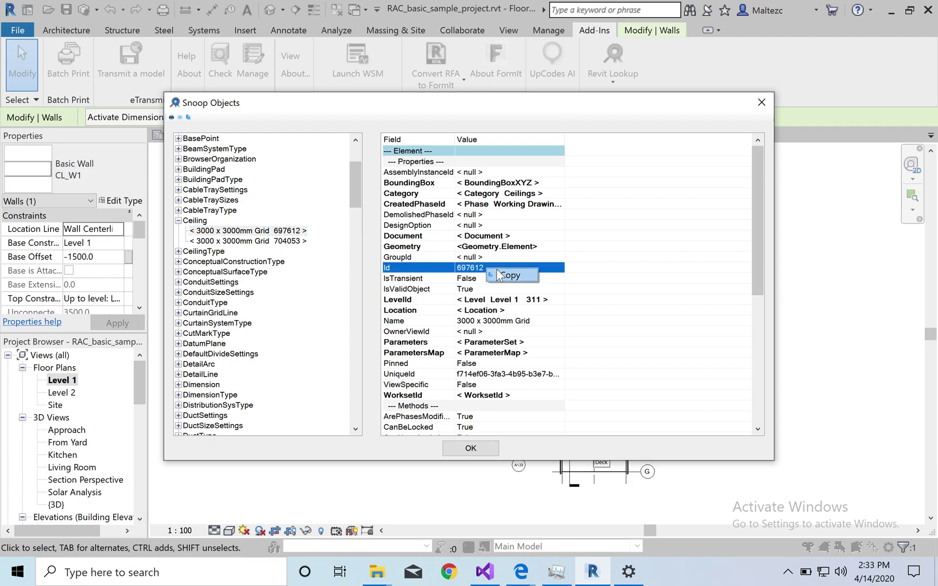
left_click(502, 276)
- Close Snoop Objects and select ceiling 697612 by ID in the Site plan
left_click(762, 102)
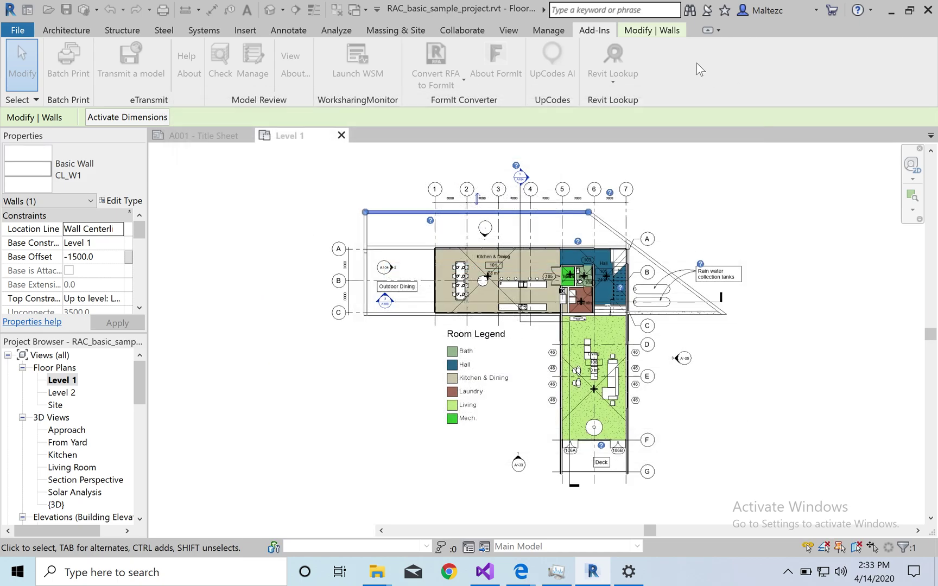
left_click(545, 30)
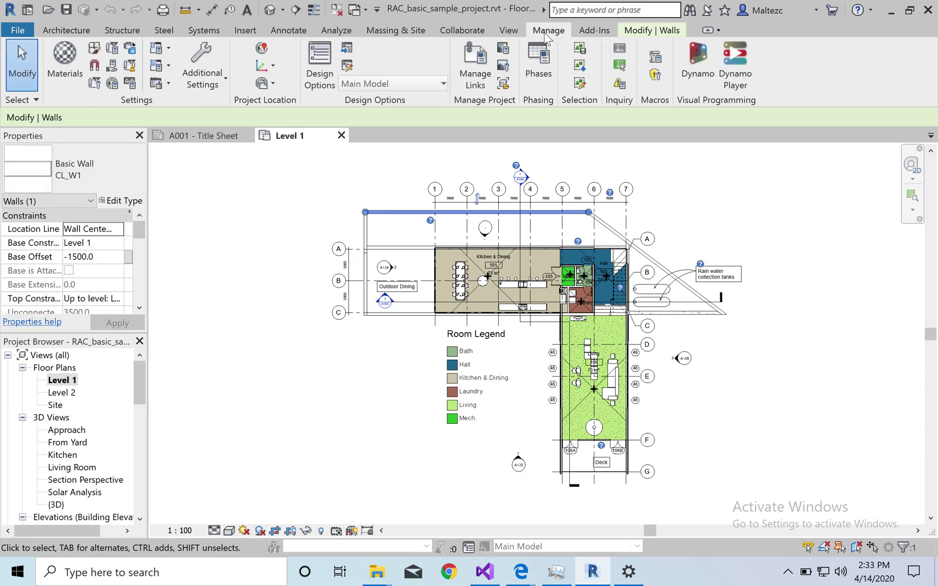
left_click(619, 65)
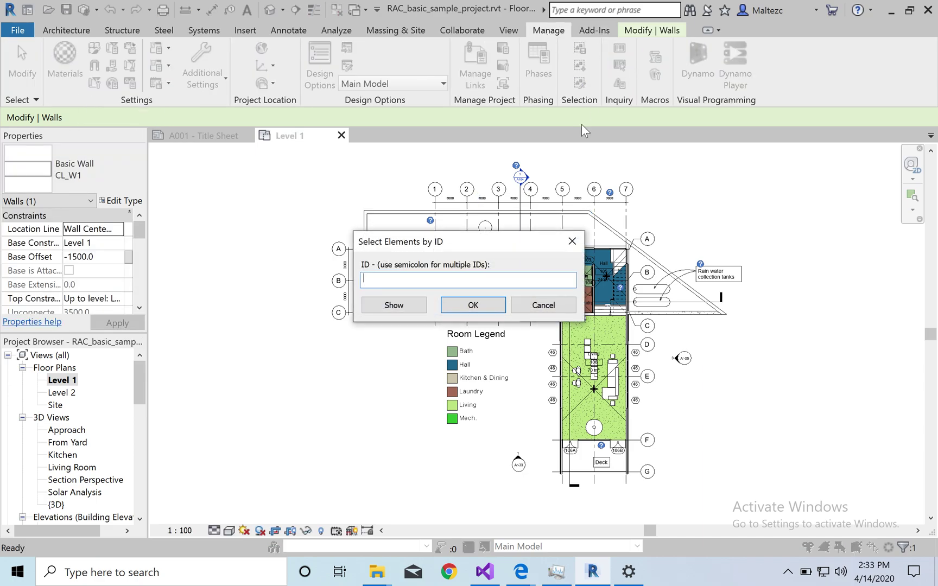
type("697612")
left_click(408, 304)
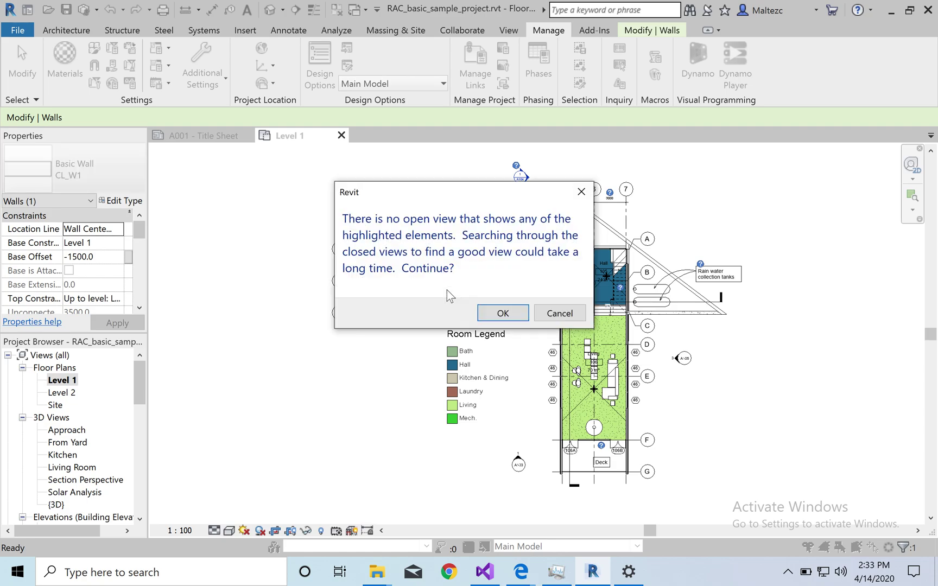
left_click(502, 312)
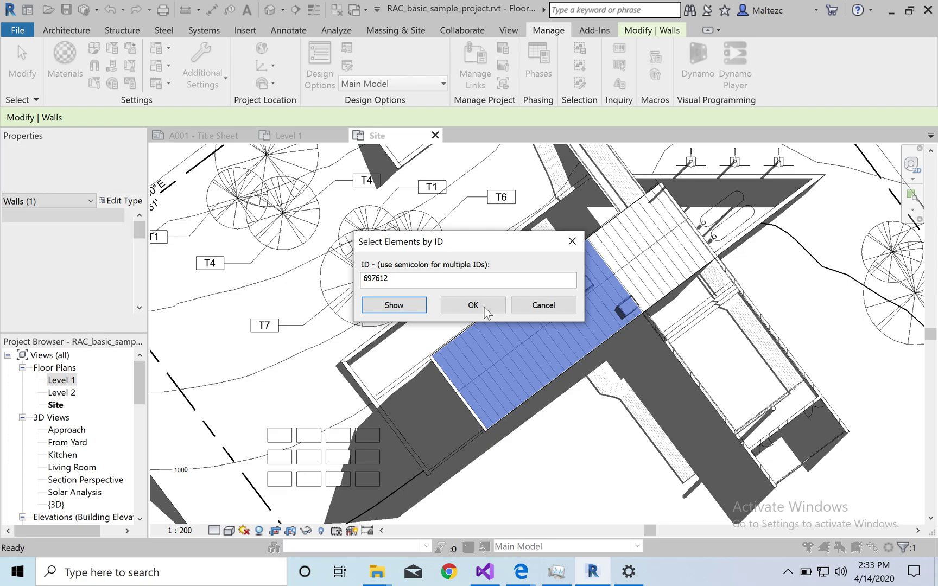
left_click(484, 305)
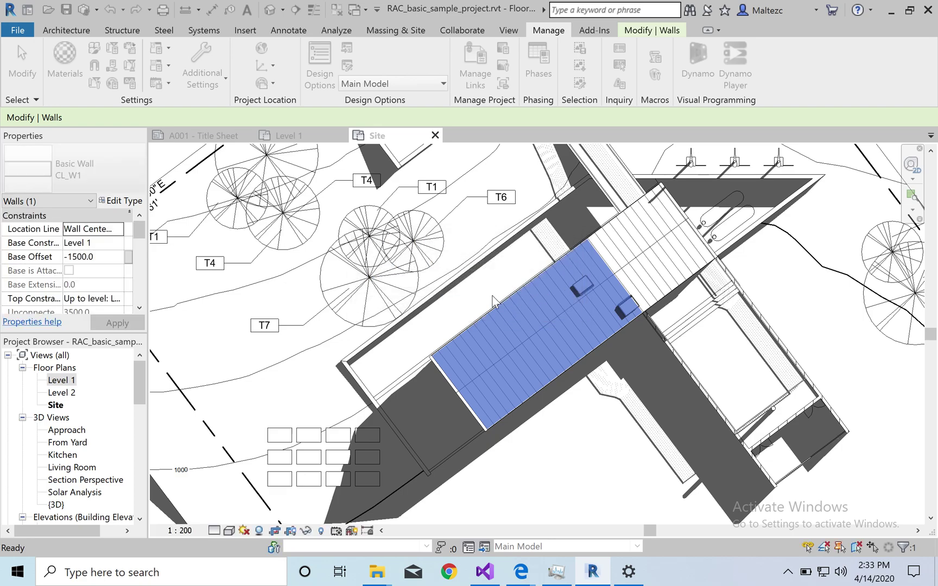
left_click(539, 299)
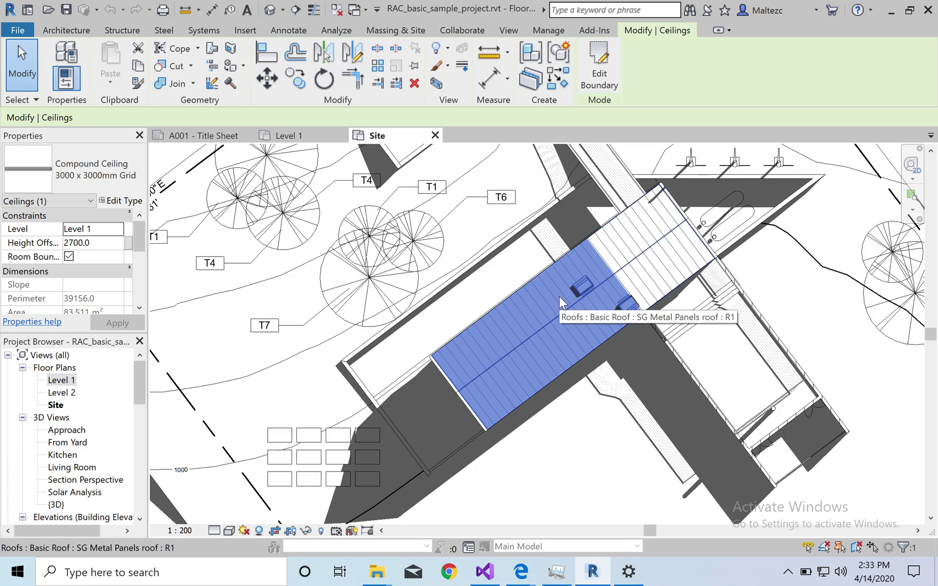
- Deselect the ceiling, briefly select and release the T6 tag, then bring up Revit Lookup's commands
key("shift+w")
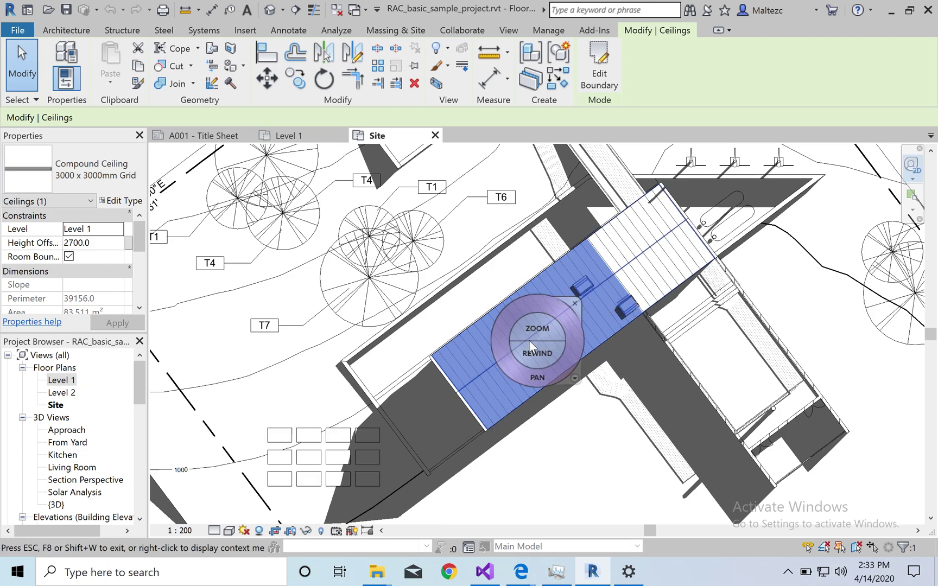
key("Escape")
key("Escape")
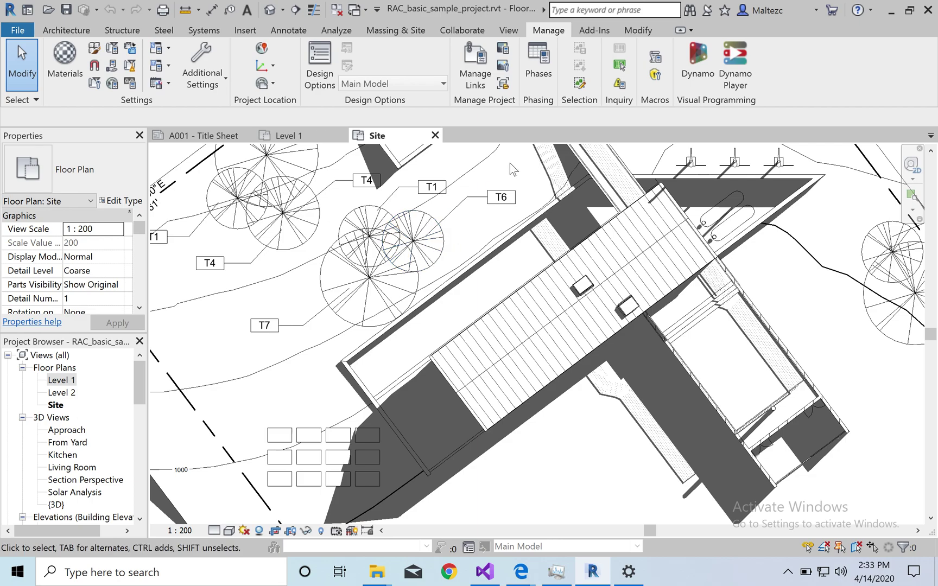
left_click(463, 211)
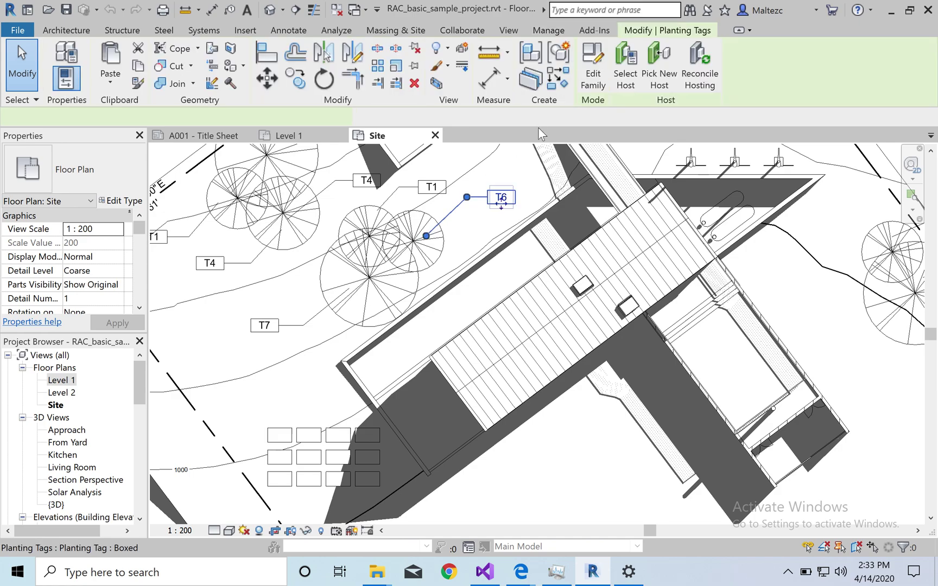
left_click(516, 164)
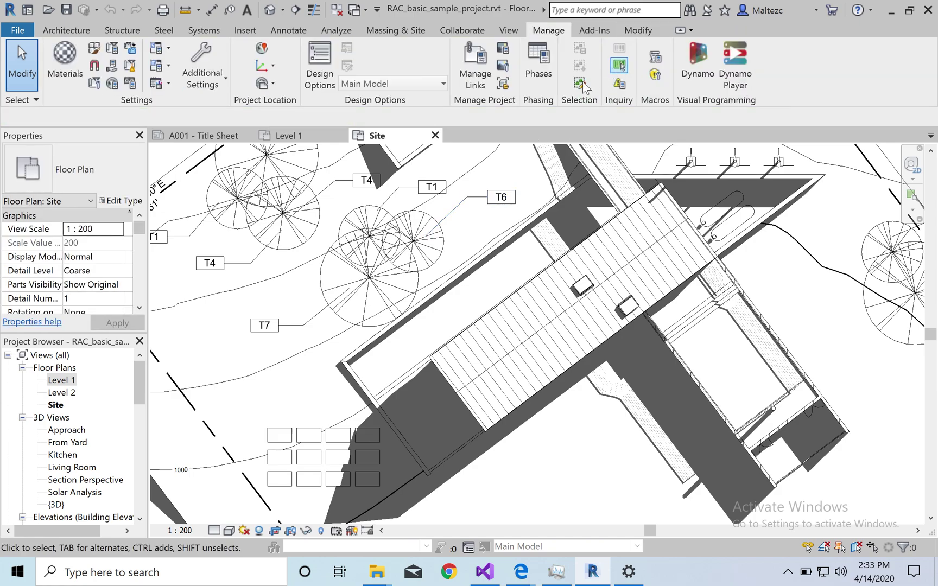
left_click(595, 30)
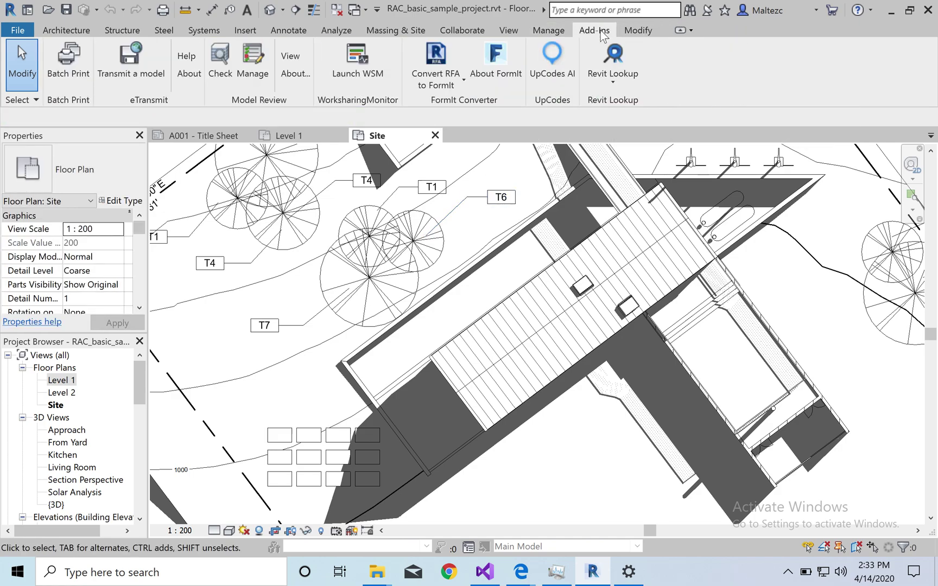
left_click(603, 68)
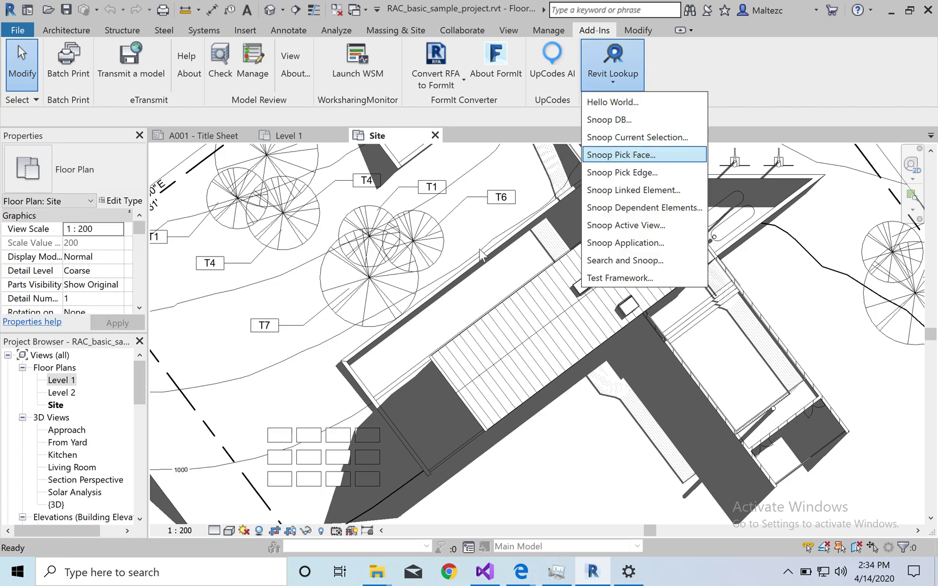
- Snoop wall CL_W1 with Revit Lookup and drill into its LevelId, Level 1
left_click(622, 155)
left_click(472, 266)
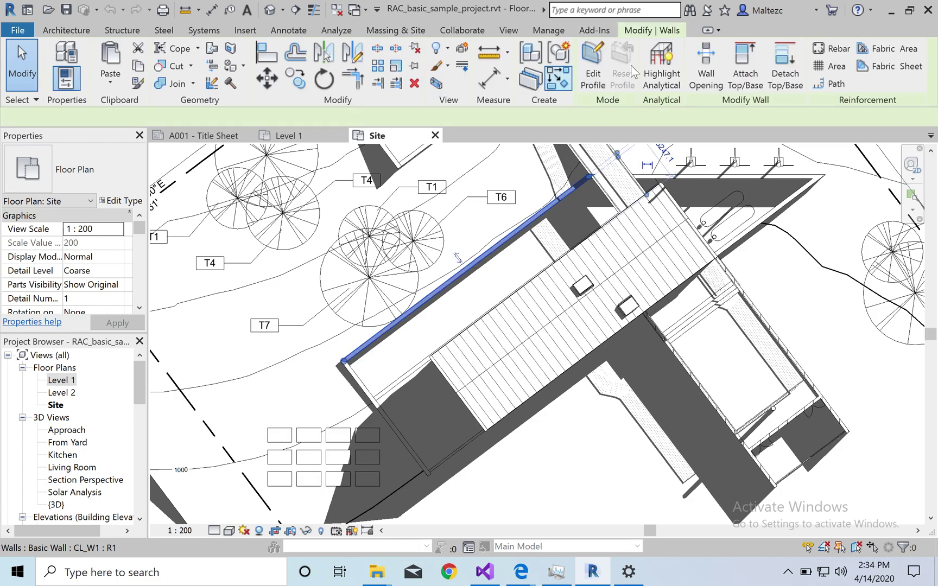
left_click(594, 31)
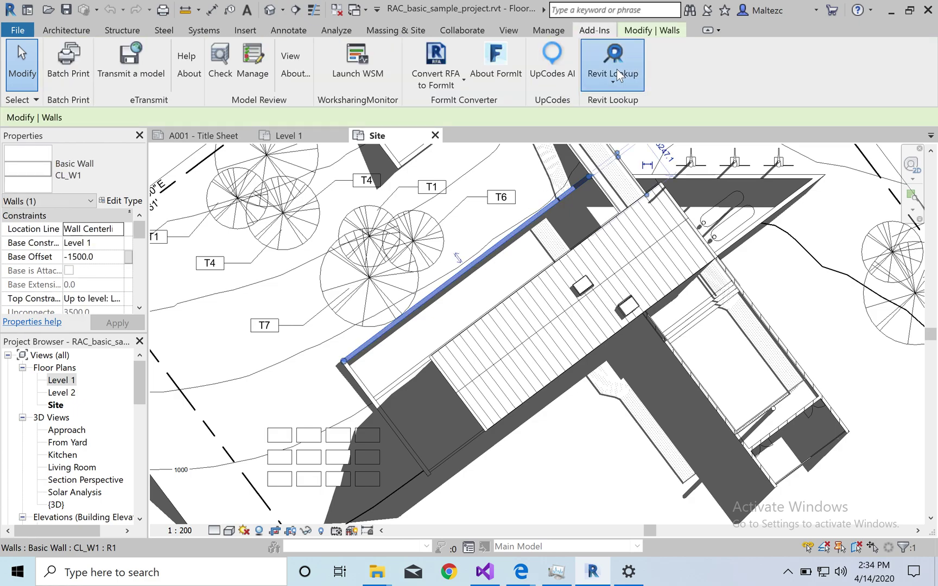
left_click(615, 69)
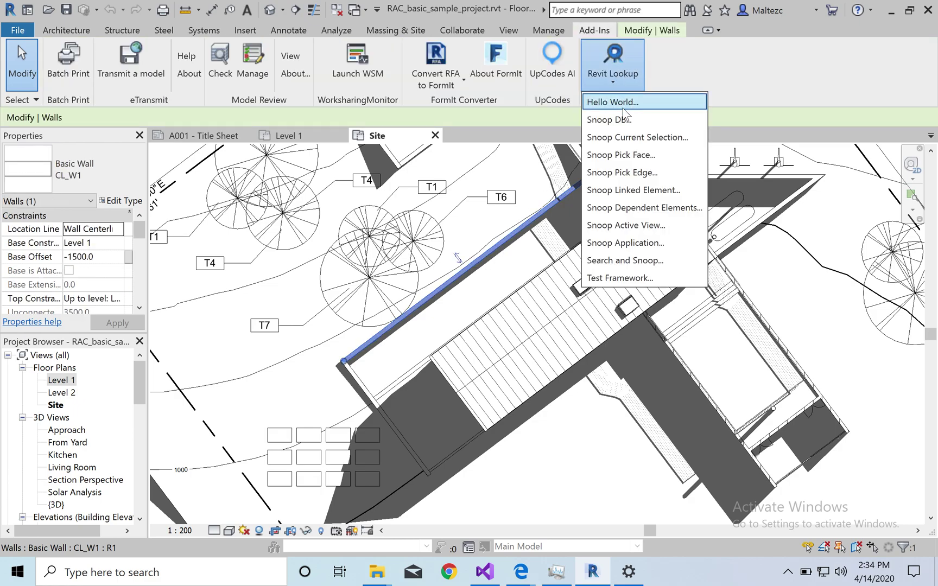
left_click(641, 138)
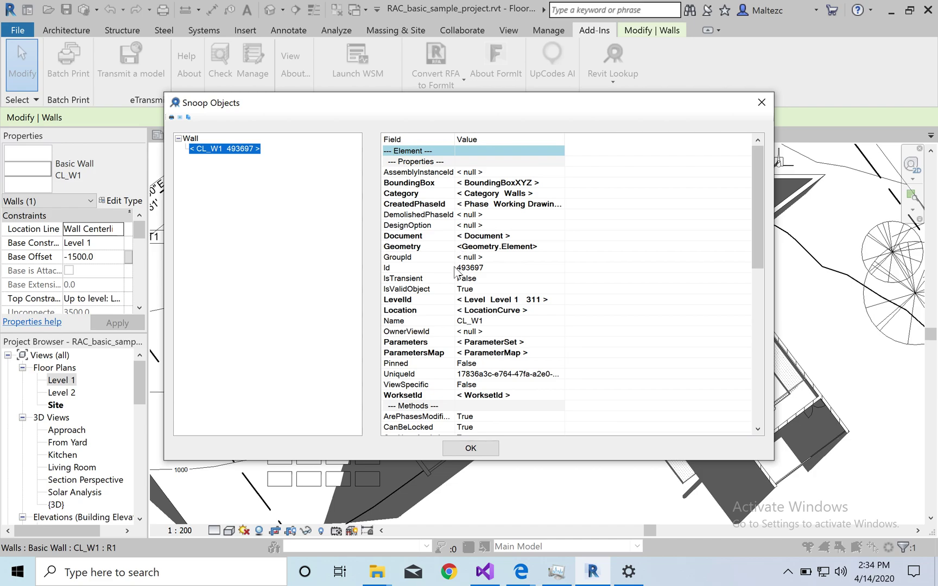
left_click(479, 304)
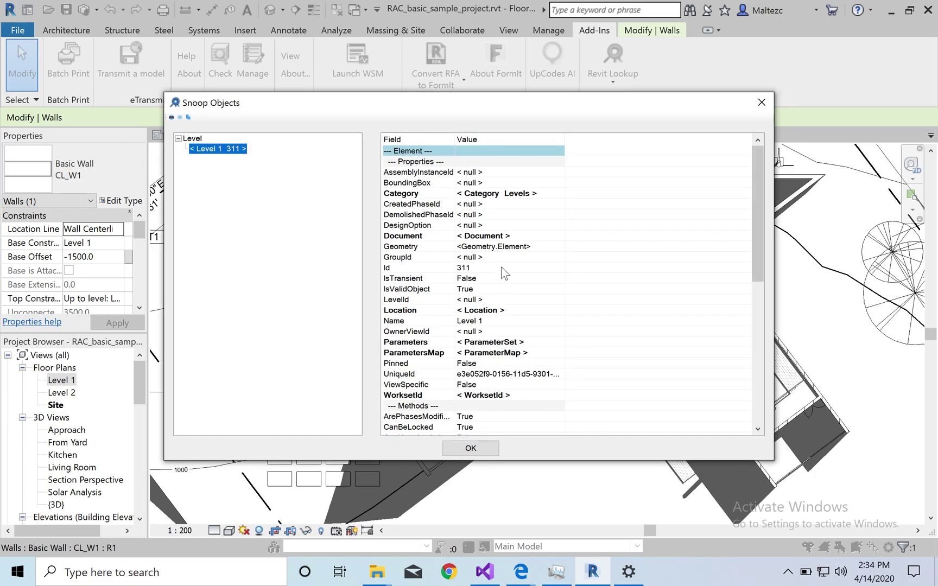
- Inspect Level 1's Id 311 and Location, then view its parameters including Building Story
left_click(489, 267)
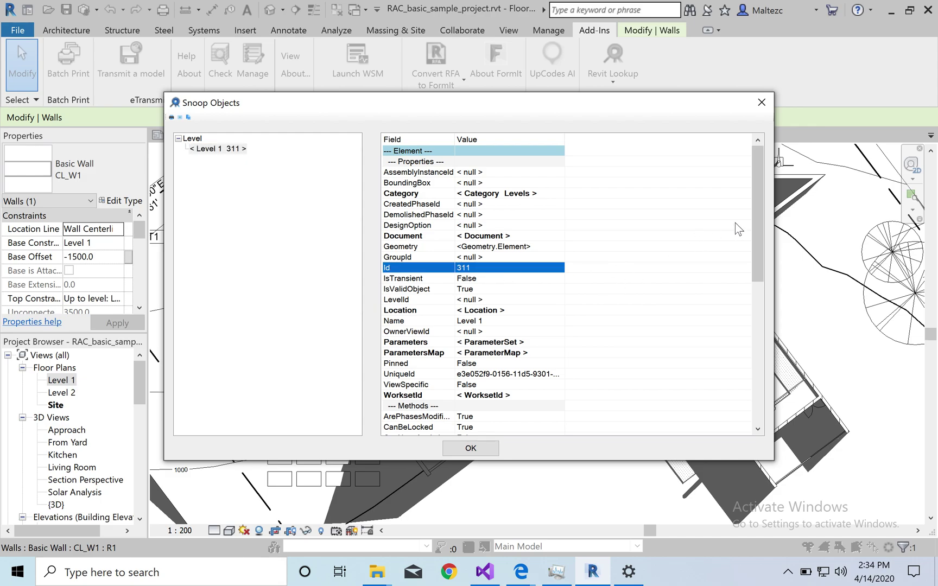
left_click_drag(756, 214, 762, 371)
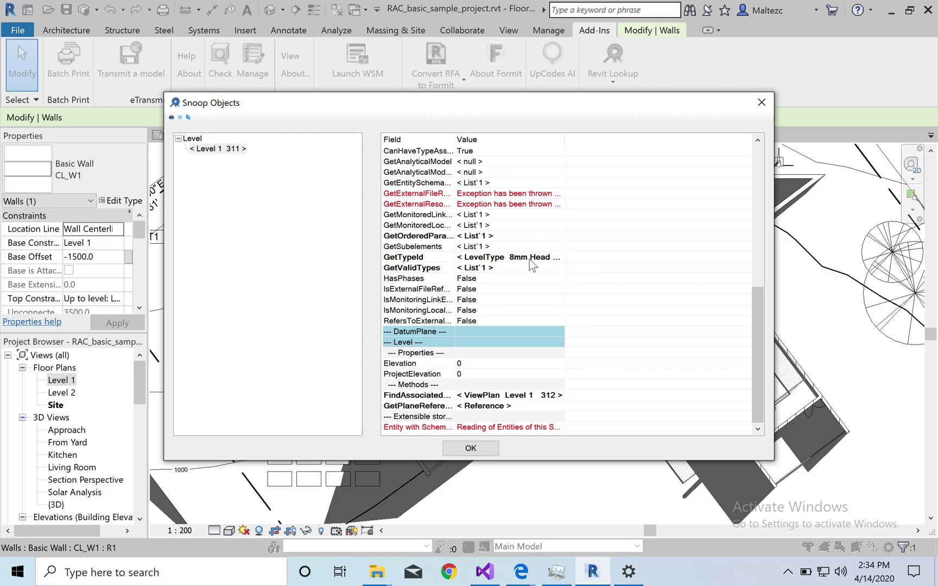
left_click_drag(758, 332, 757, 223)
left_click(487, 245)
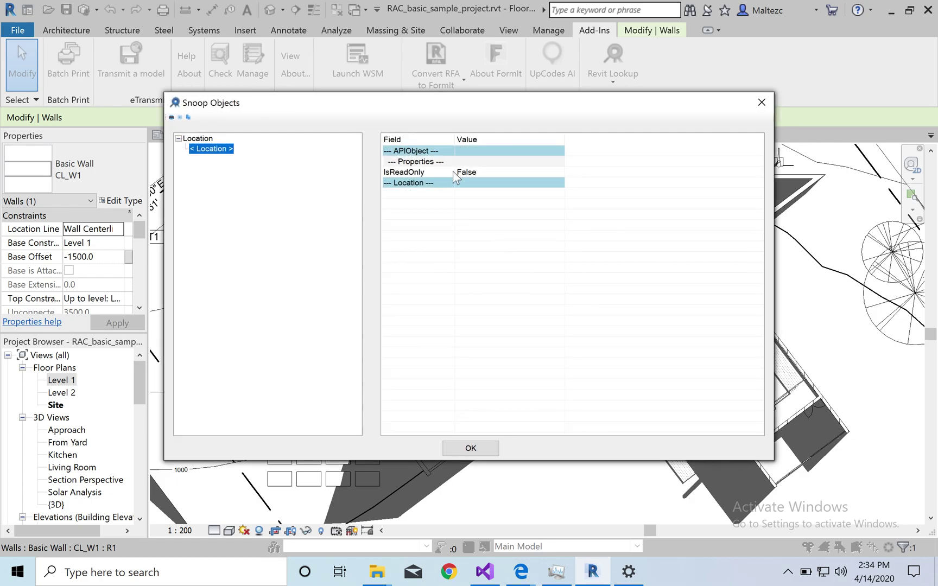
key("Escape")
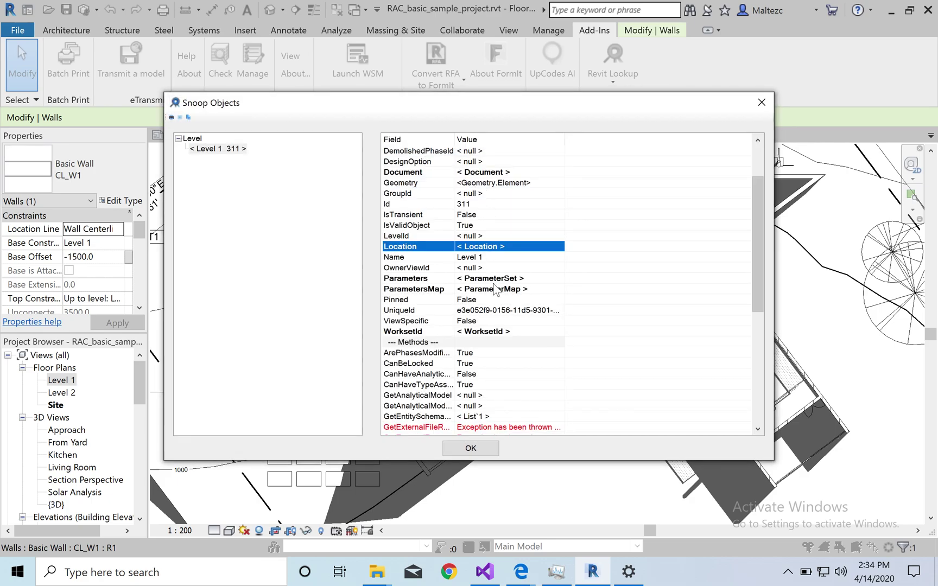
left_click(497, 280)
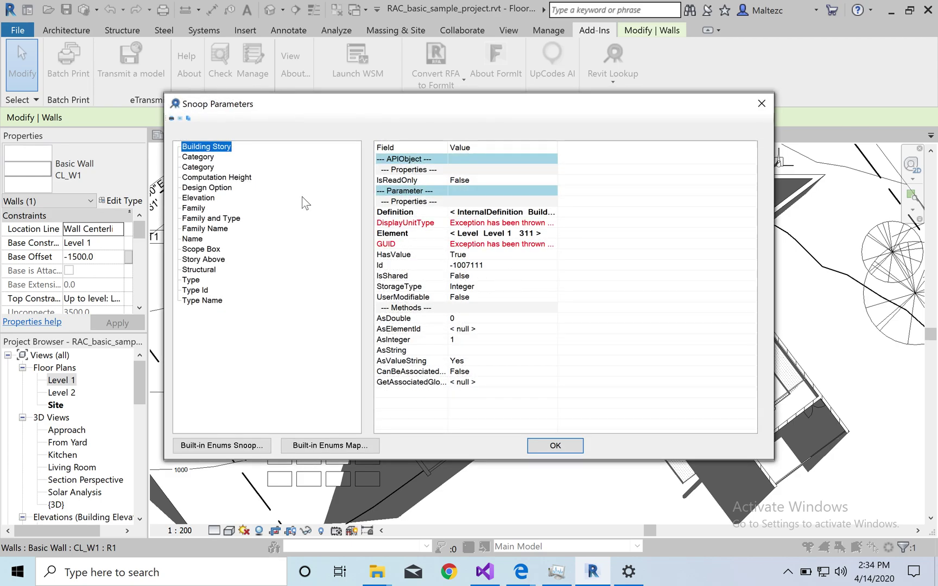
key("Escape")
double_click(488, 286)
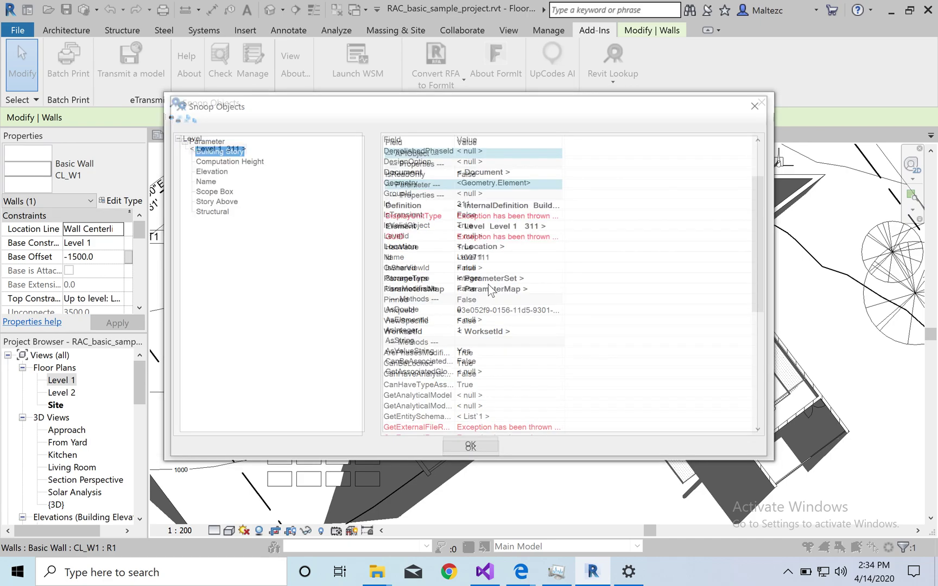
key("Escape")
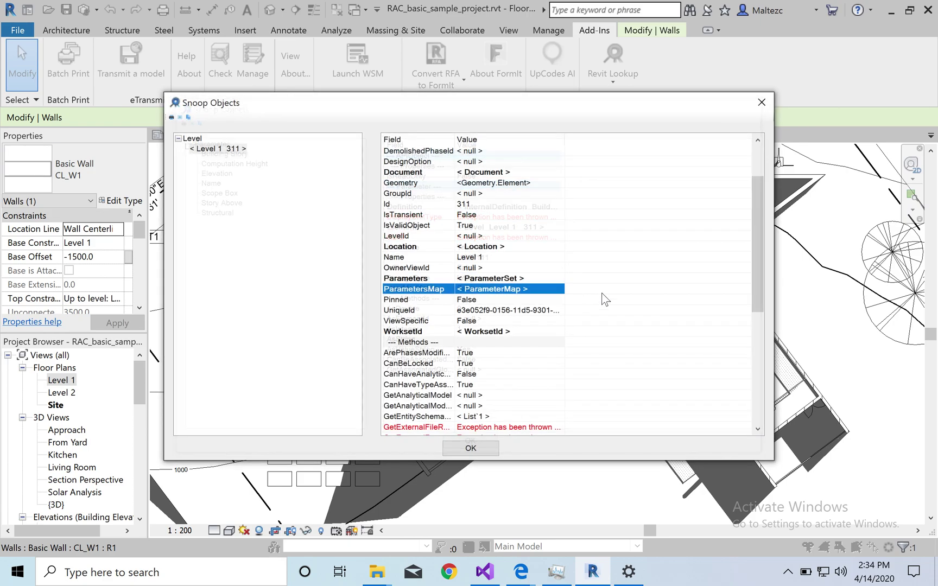
left_click_drag(756, 252, 754, 345)
double_click(499, 289)
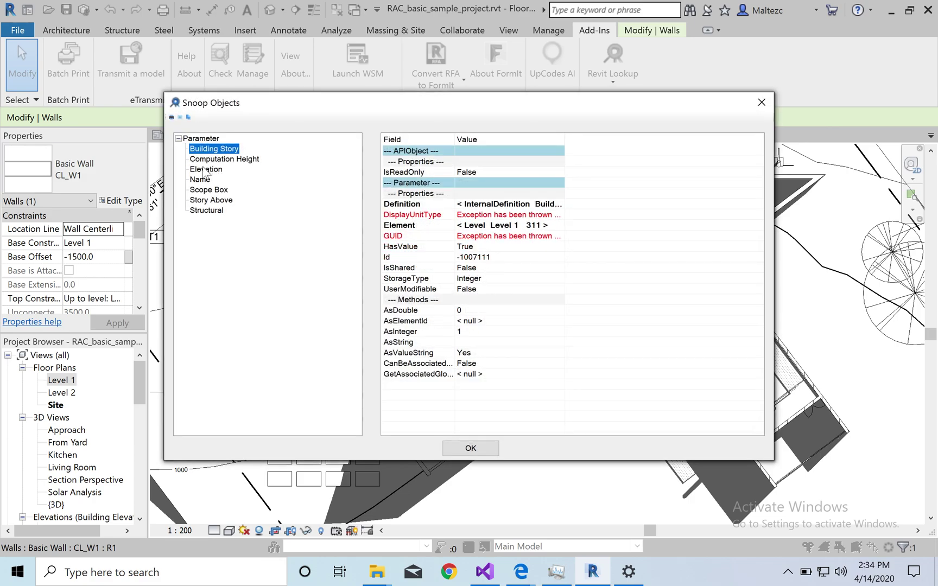
left_click(201, 180)
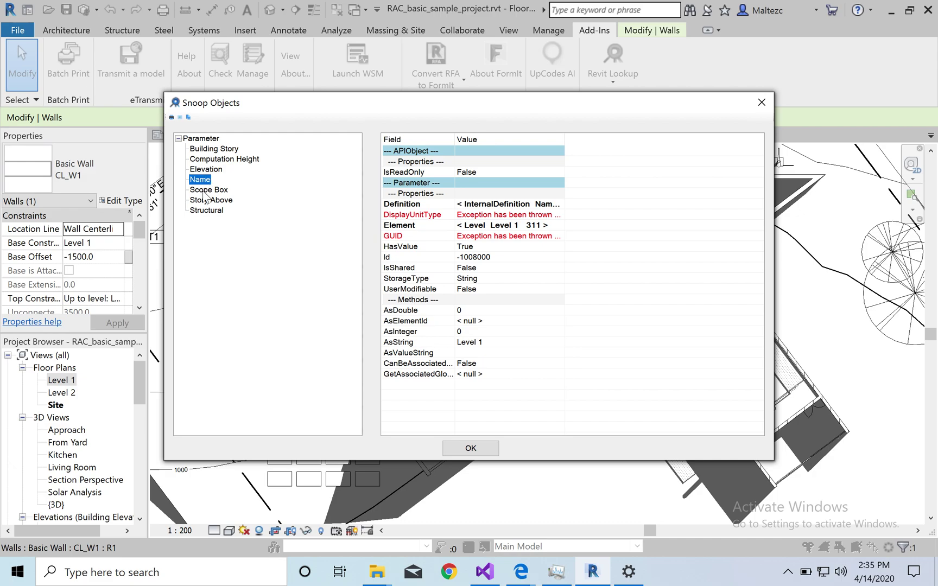
left_click(205, 190)
left_click(205, 211)
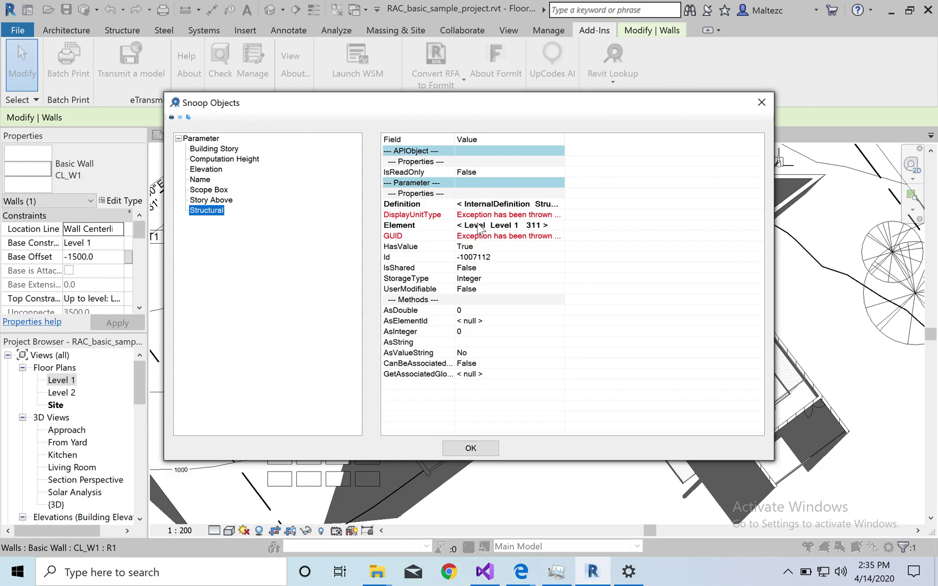
left_click(213, 202)
left_click(208, 190)
left_click(205, 180)
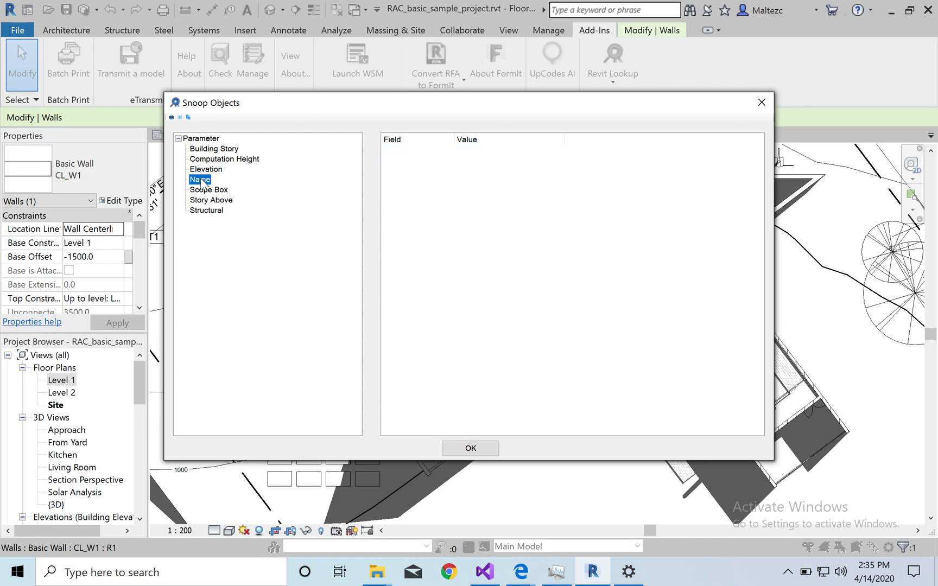
left_click(207, 170)
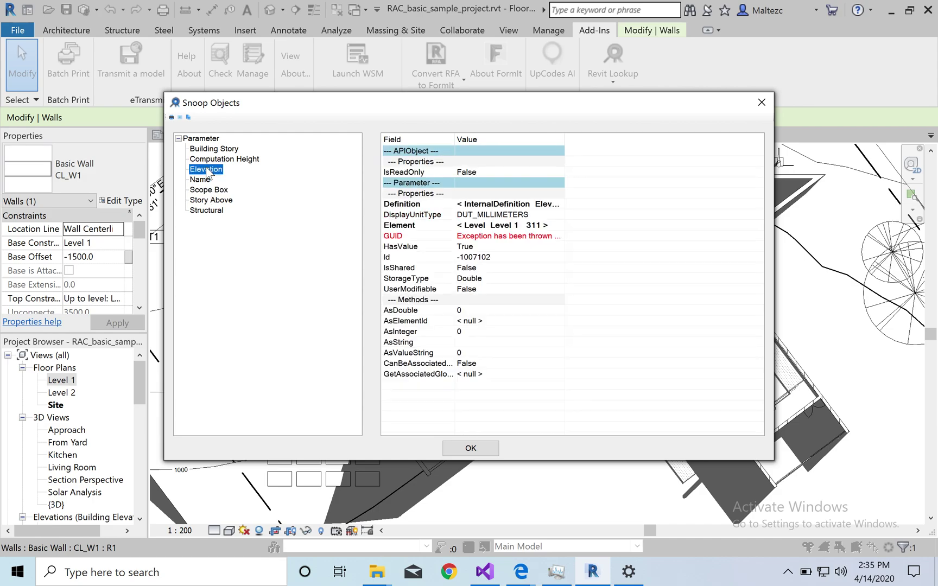
left_click(178, 139)
key("Escape")
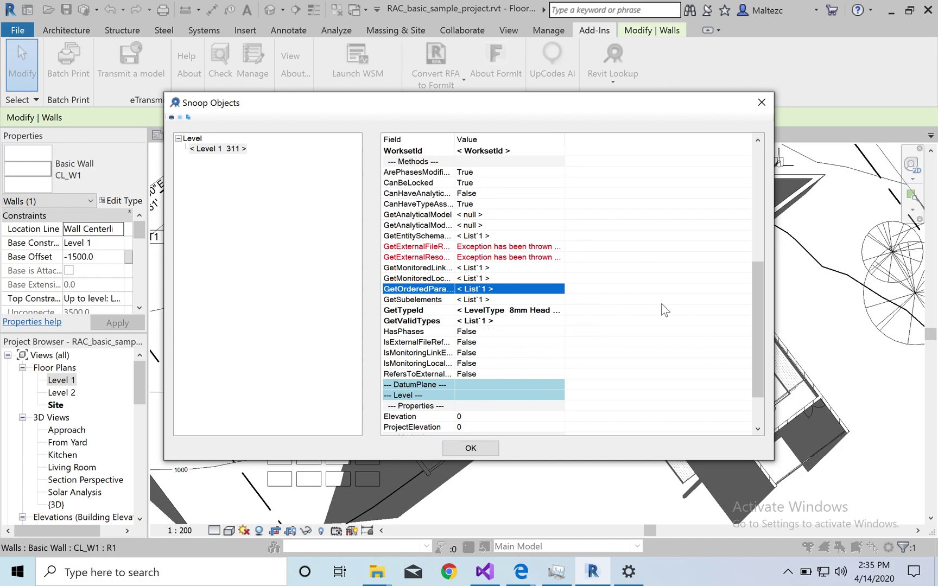
- Close the level and wall snoop windows, deselect the wall, and switch to the Mac desktop
left_click_drag(758, 297, 761, 173)
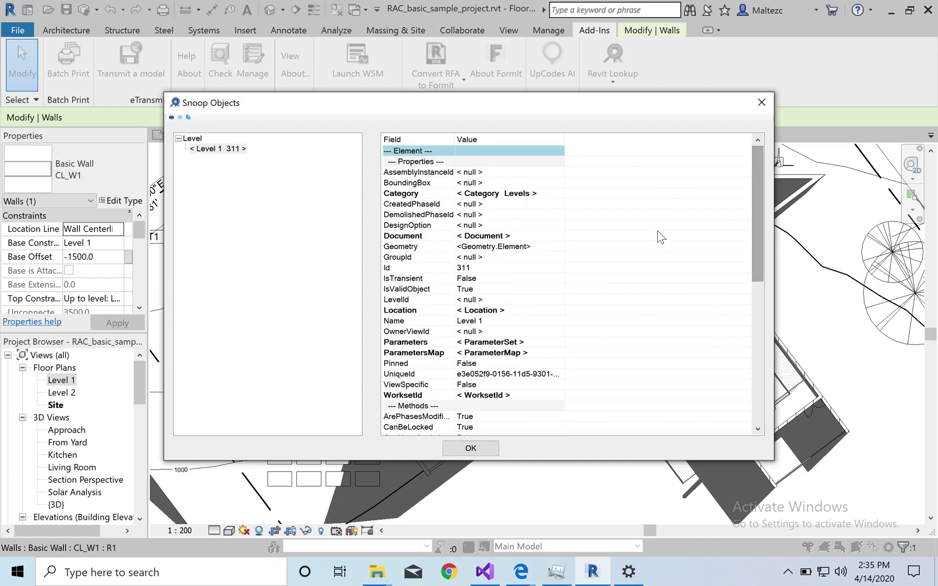
key("Escape")
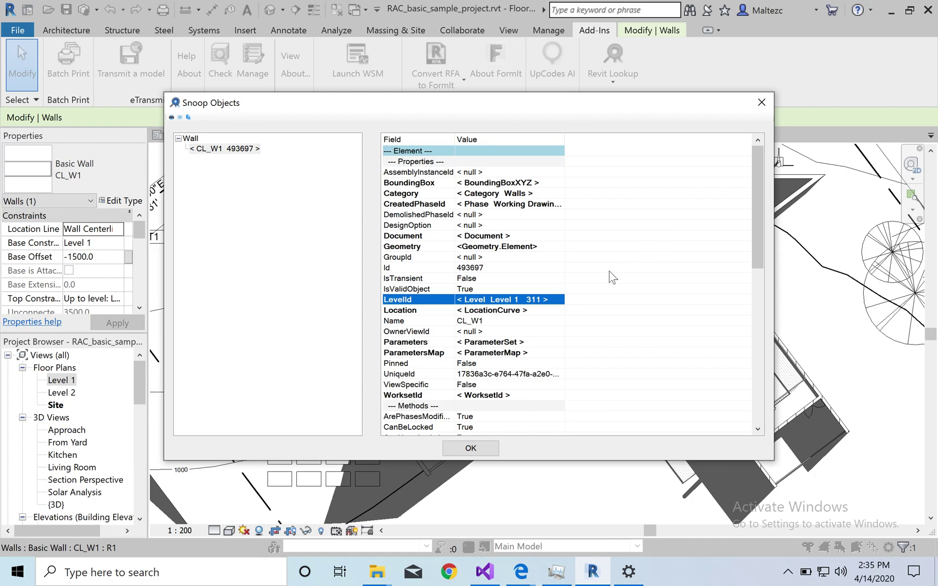
key("Escape")
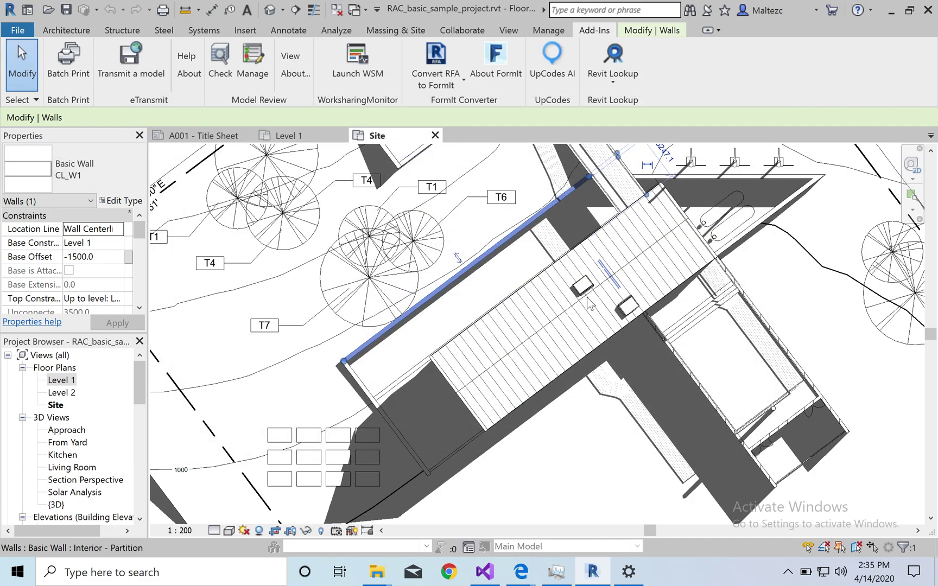
key("Escape")
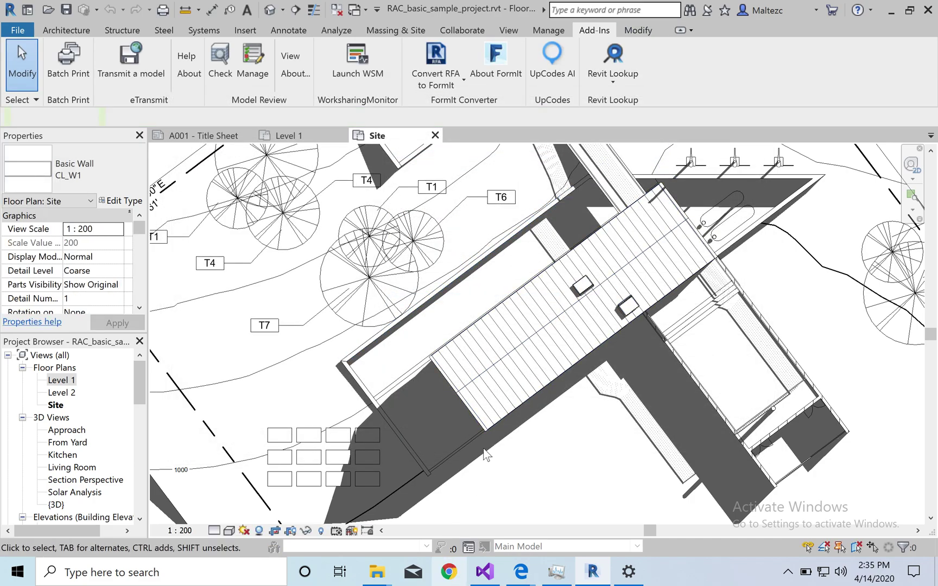
key("ctrl+Right")
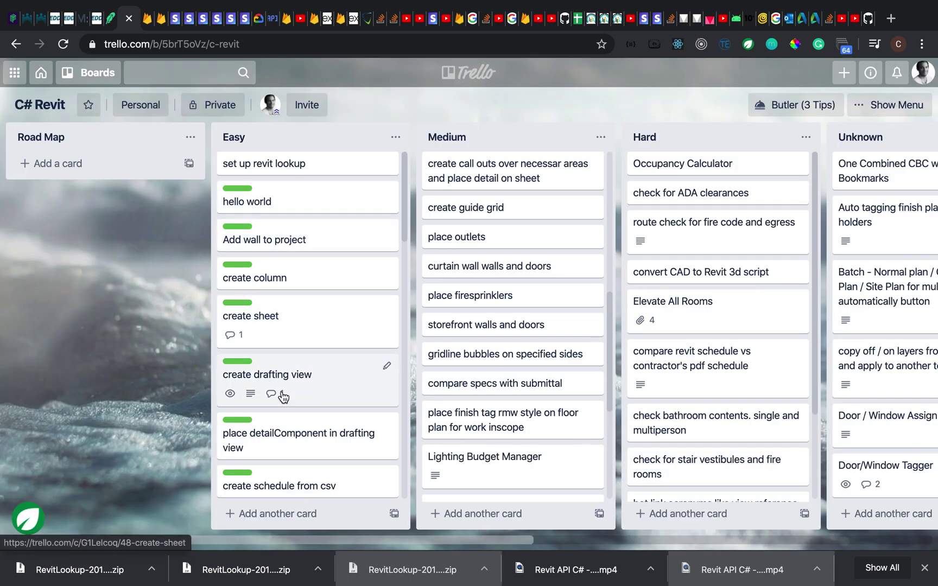
- Scroll through the Easy and Medium task lists on the C# Revit Trello board
scroll(283, 472, "down", 3)
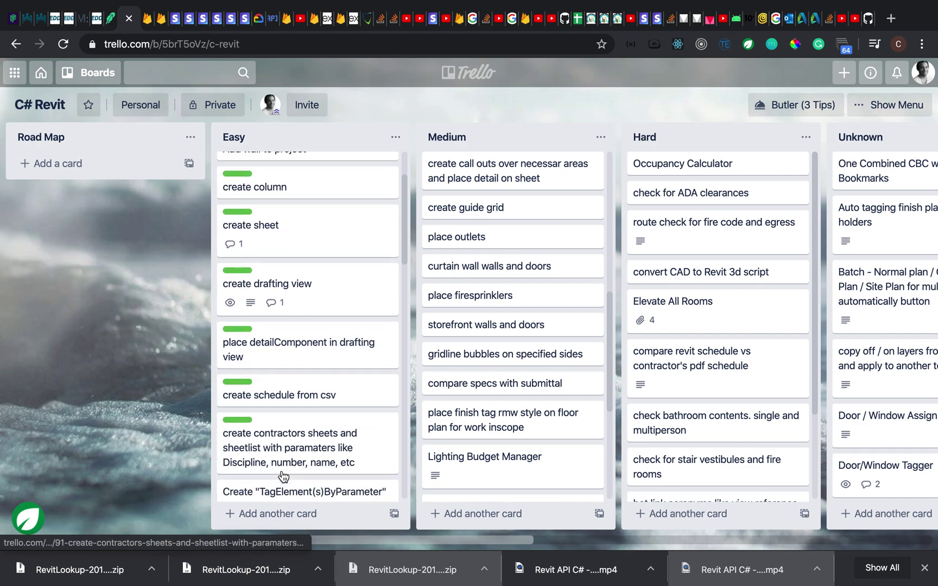
scroll(310, 362, "up", 3)
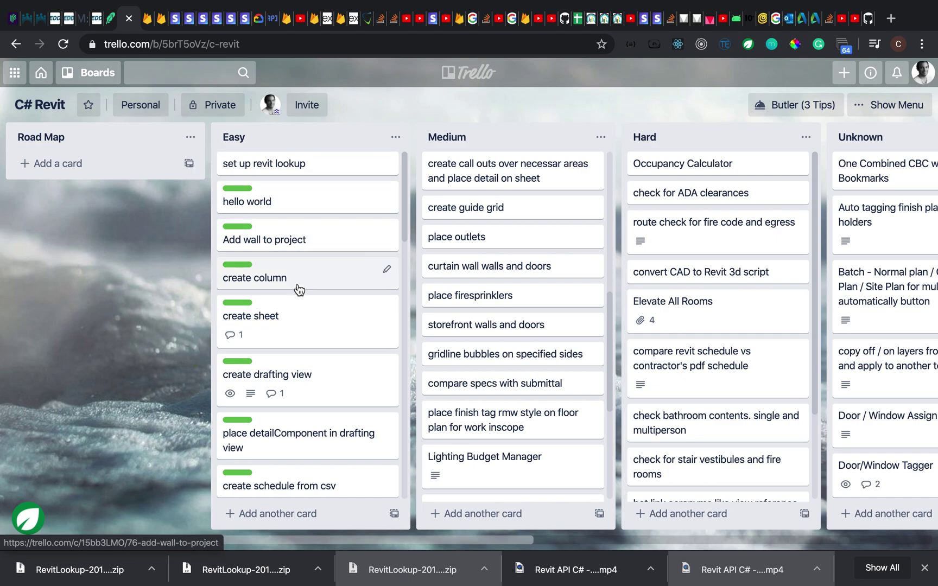
scroll(291, 339, "down", 2)
scroll(291, 342, "down", 3)
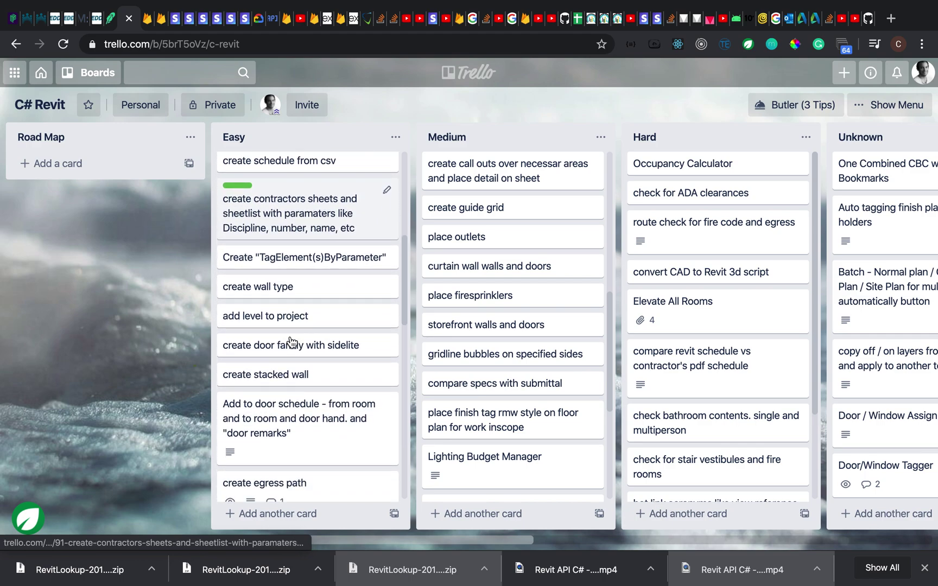
scroll(291, 405, "down", 2)
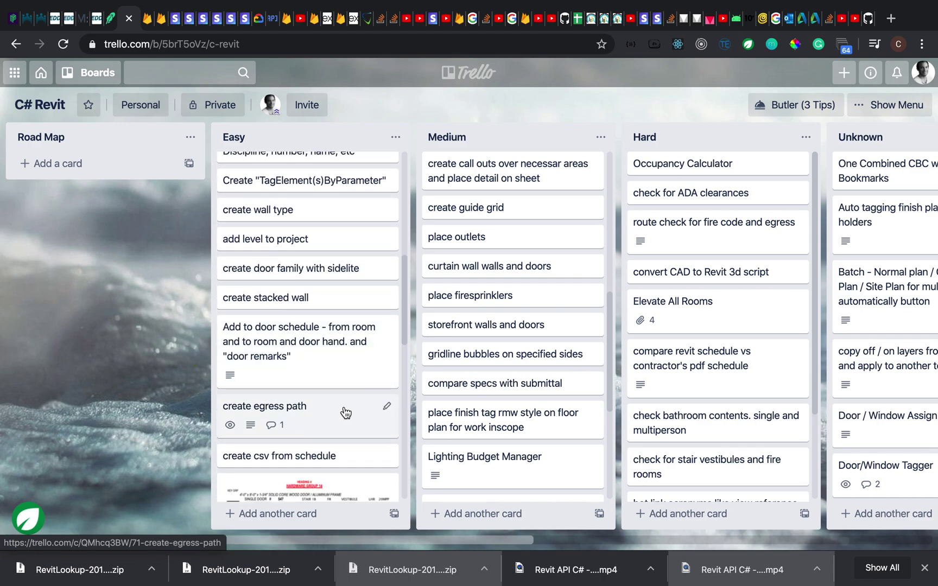
scroll(478, 326, "up", 3)
scroll(486, 320, "up", 4)
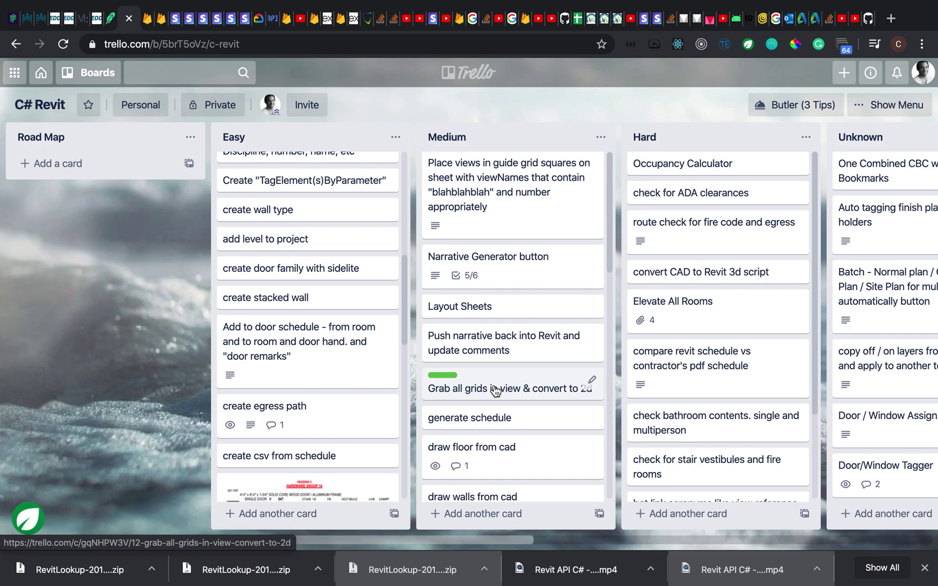
- Scroll across the board and the Medium list, then return to the Windows desktop with Revit
scroll(495, 390, "right", 2)
scroll(495, 390, "down", 2)
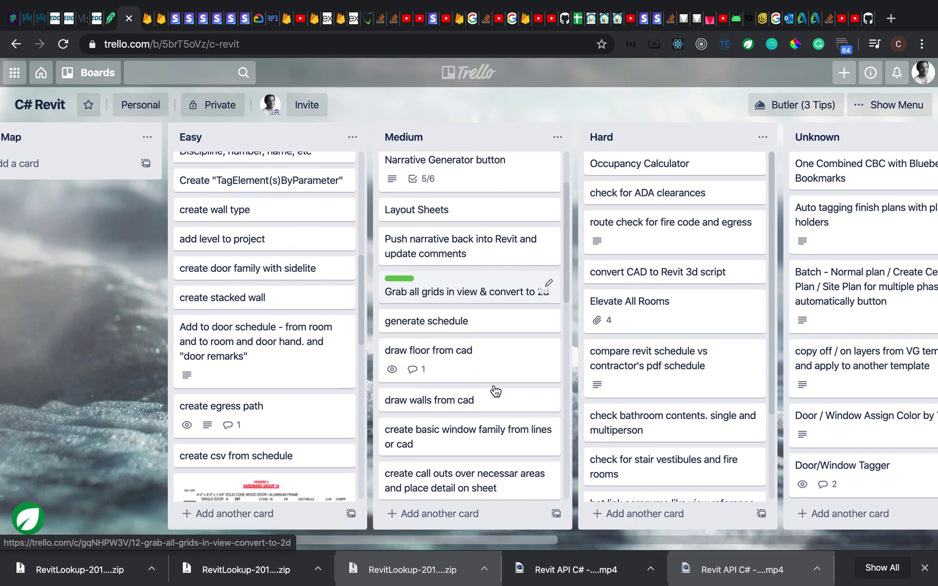
scroll(495, 390, "down", 1)
scroll(496, 293, "up", 4)
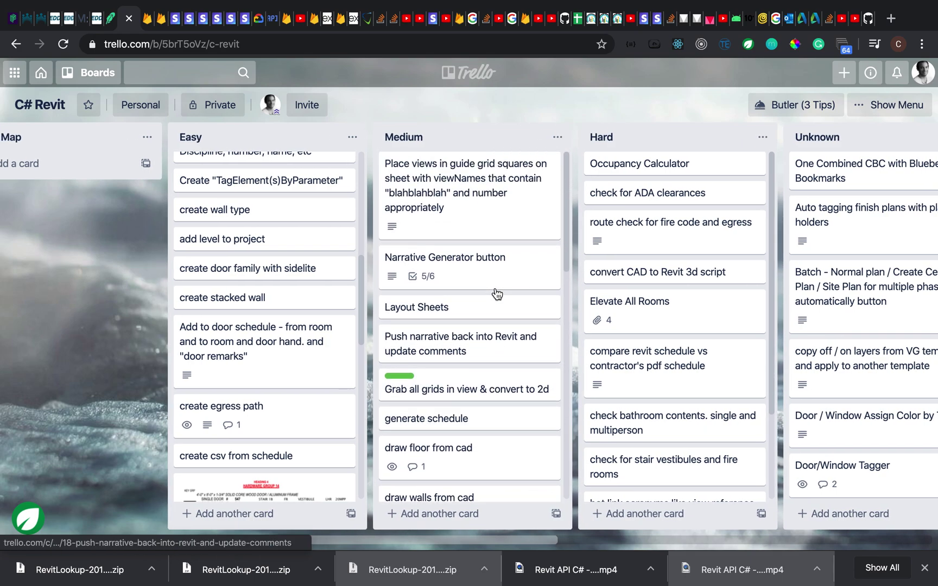
scroll(486, 301, "left", 2)
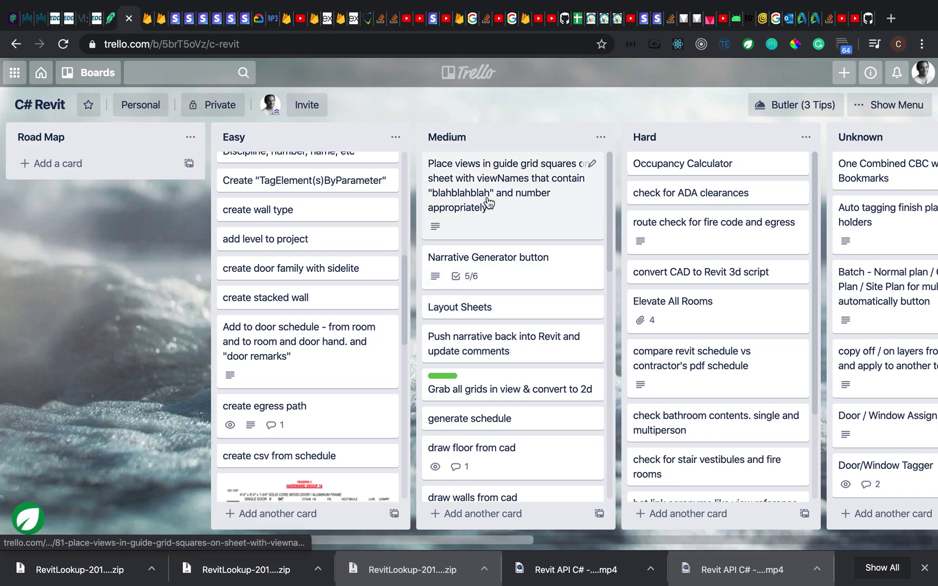
key("ctrl+Left")
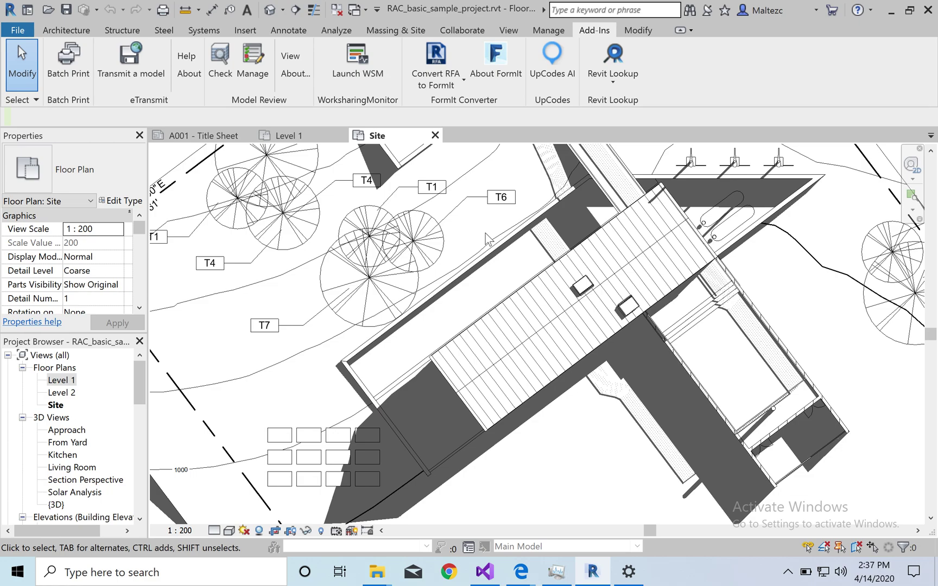
- Reselect Basic Wall CL_W1 on Level 1 in the Site plan
left_click(484, 261)
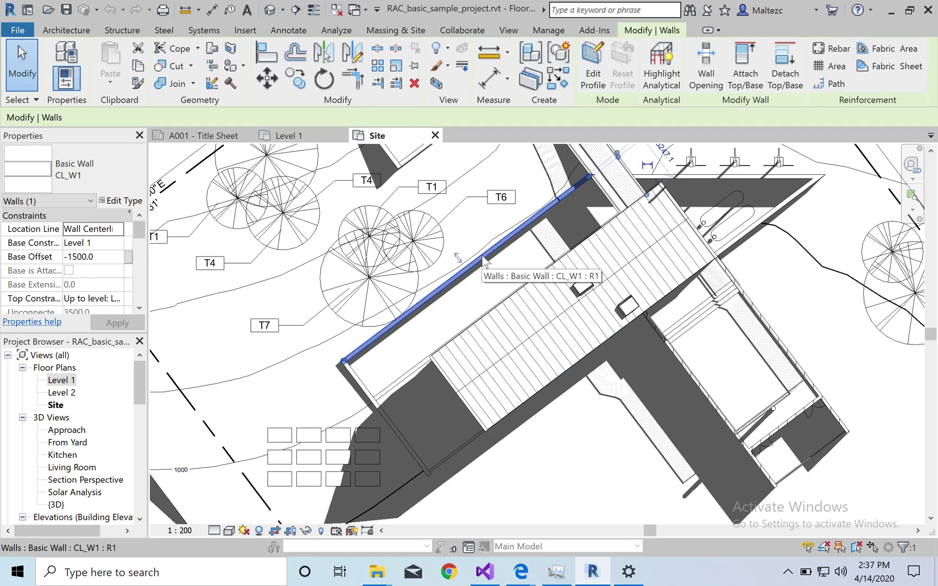